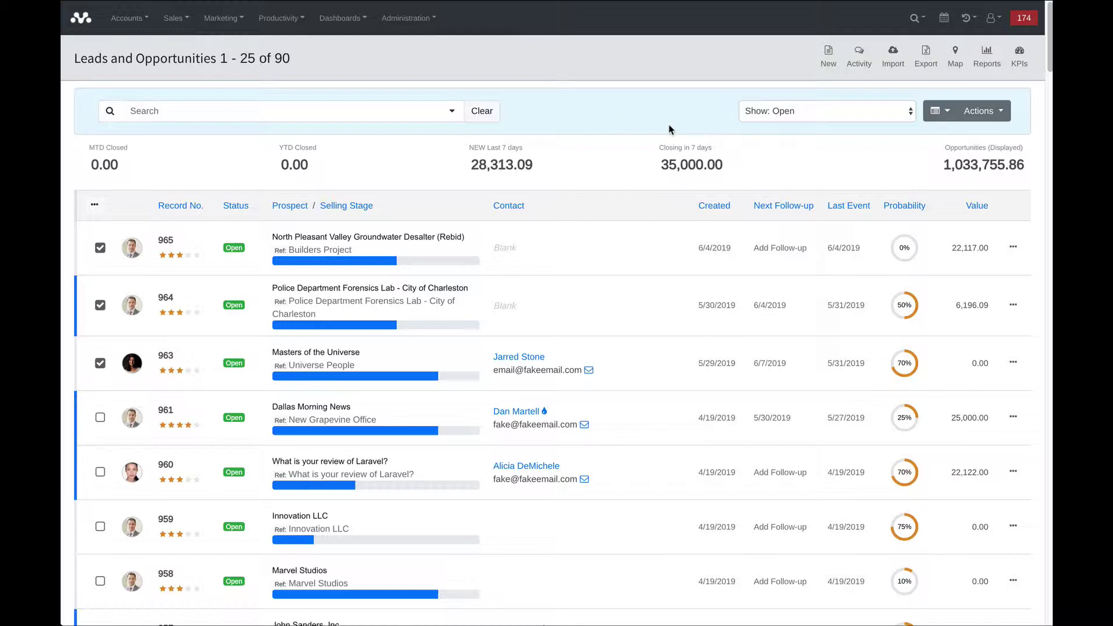
View the leads matching the Industry: Government saved search and return the list to Show: Open.
left_click(804, 113)
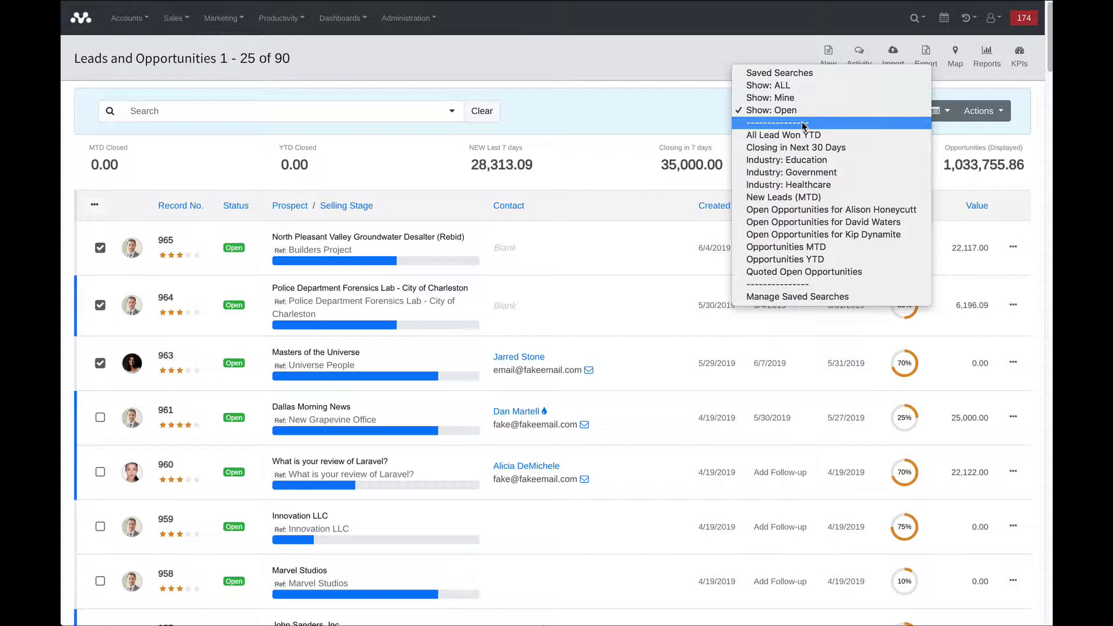
left_click(791, 174)
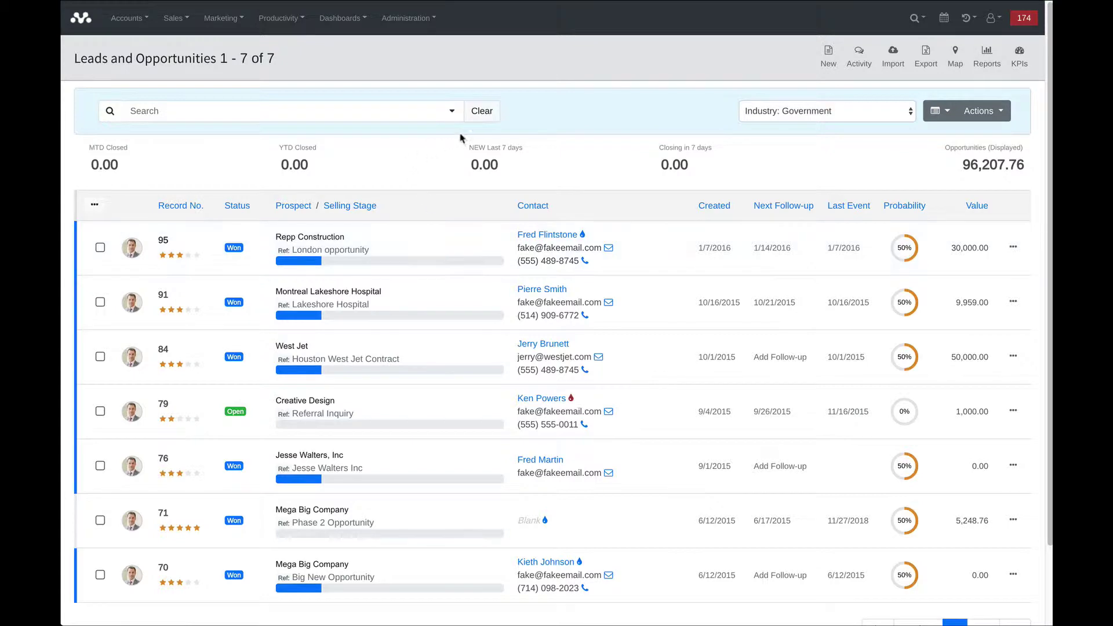
left_click(803, 115)
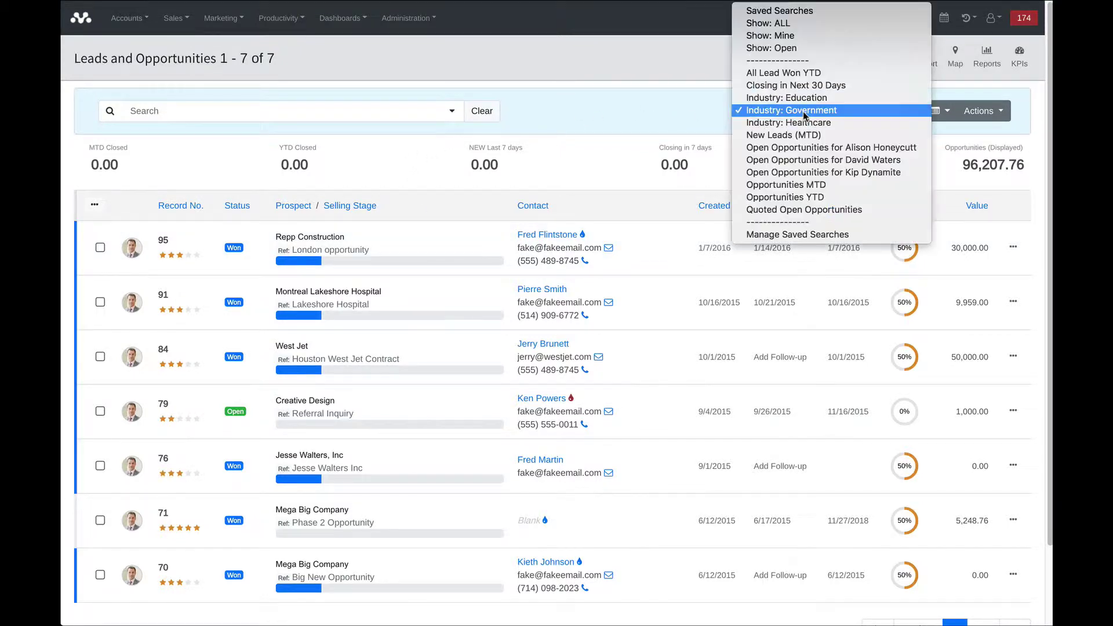
left_click(790, 54)
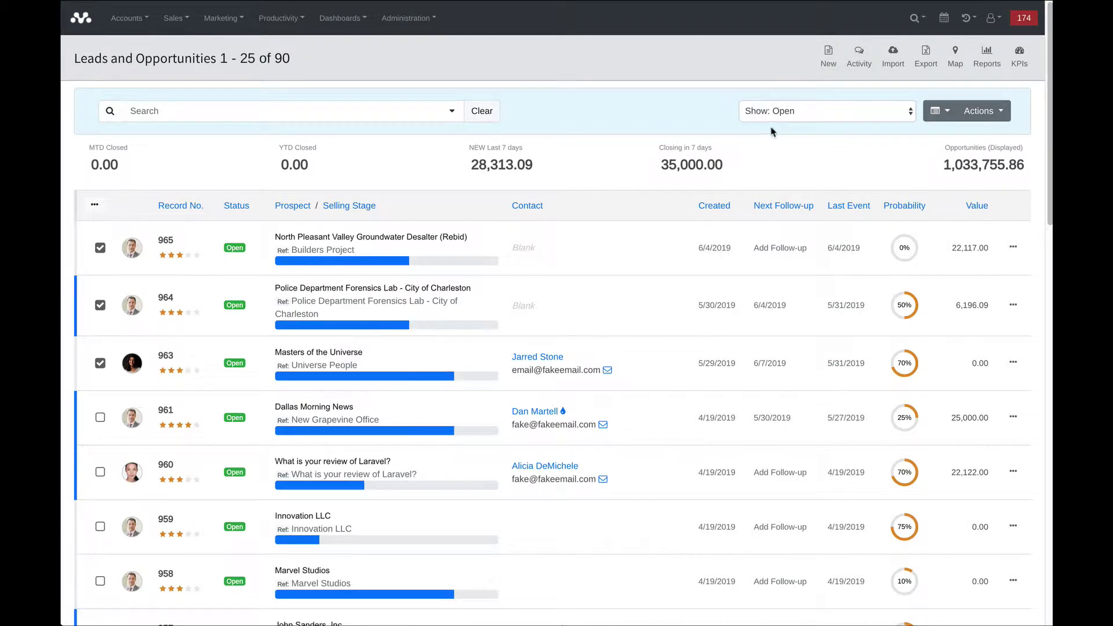
Add the conditions Converted equals No and Dispatched equals No to an advanced search of the open leads.
left_click(980, 116)
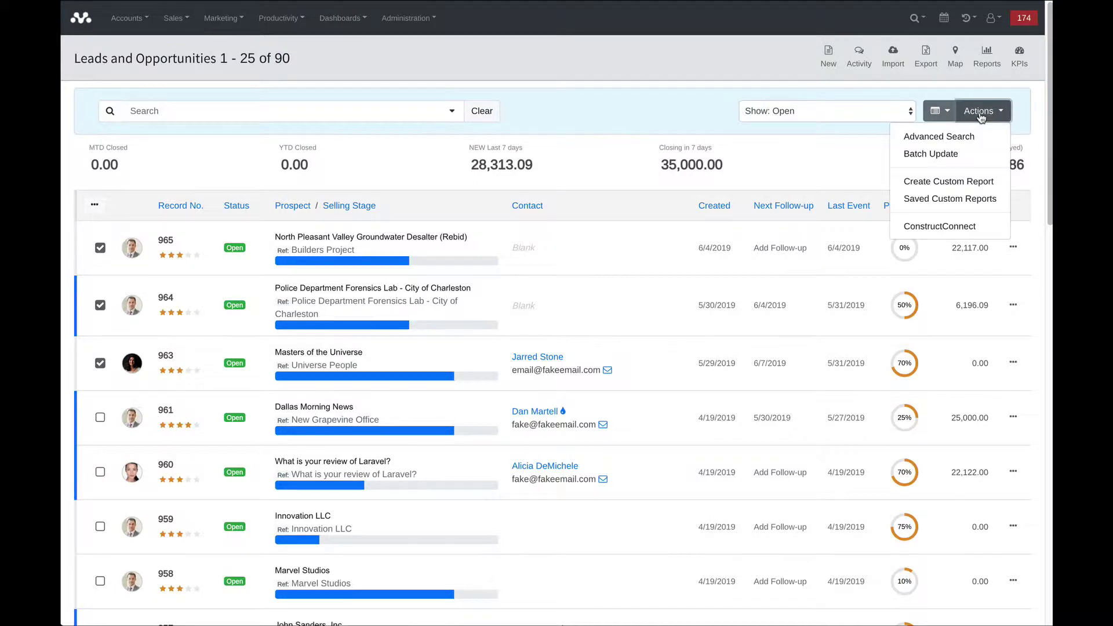
left_click(958, 137)
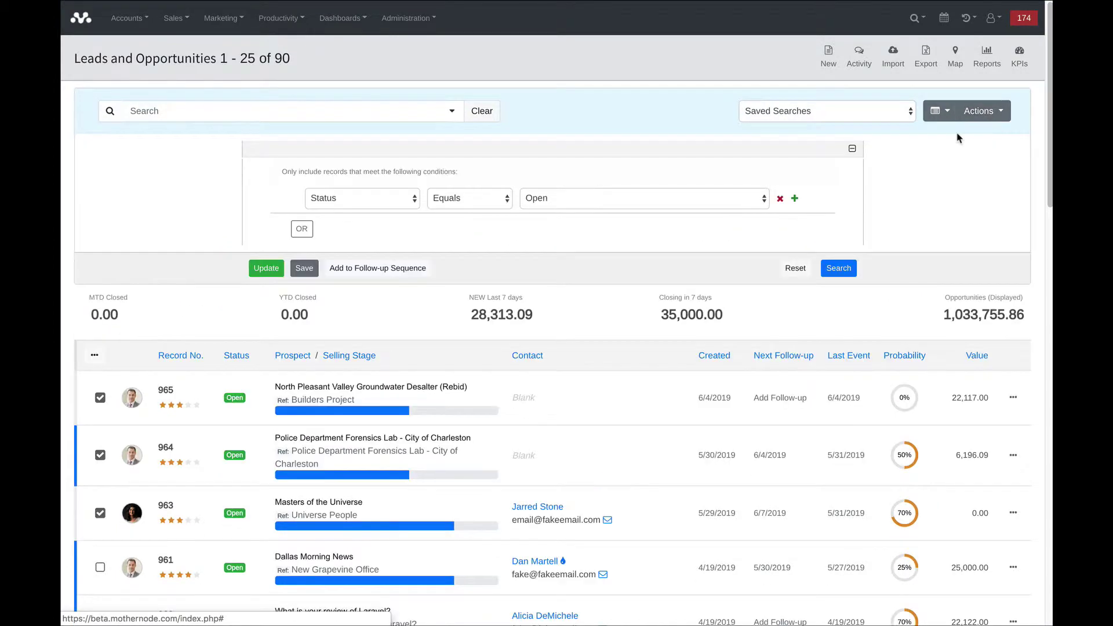
left_click(794, 198)
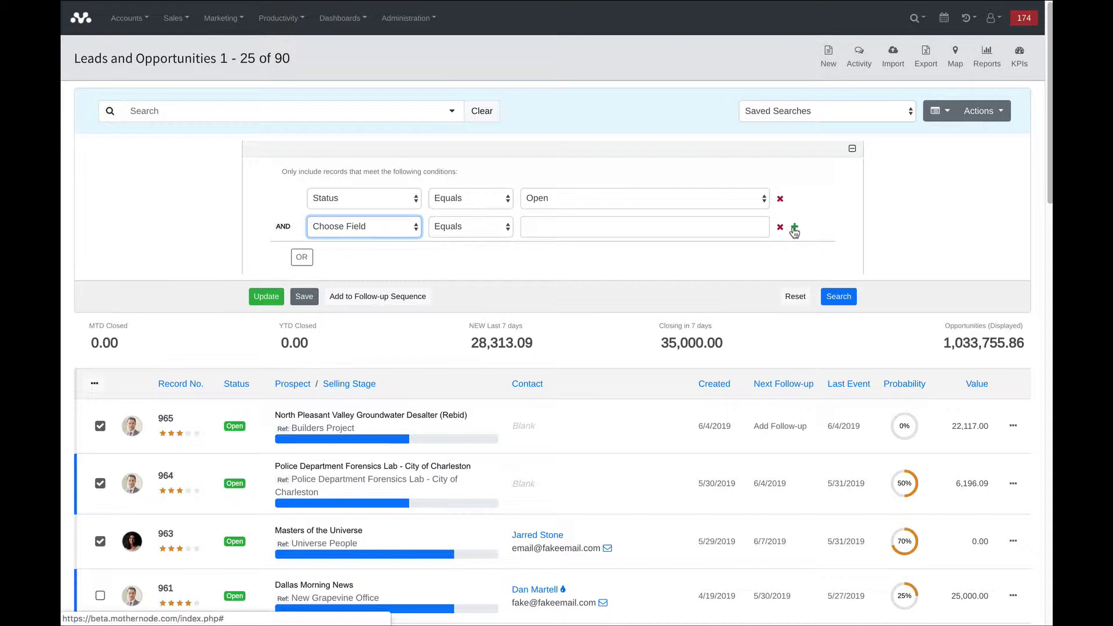
left_click(793, 227)
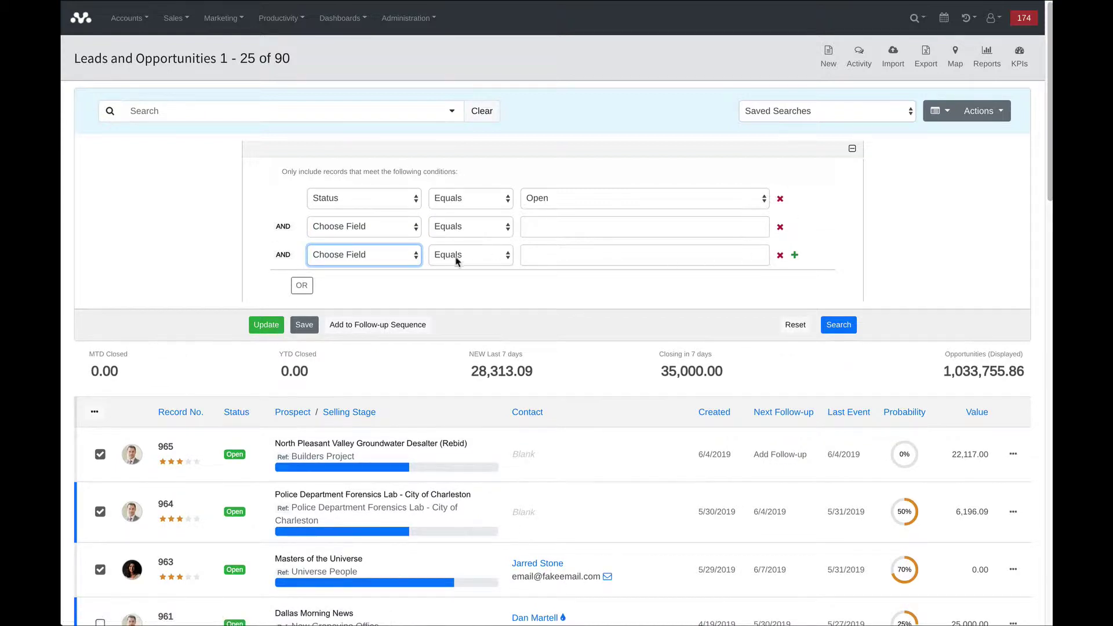
left_click(368, 260)
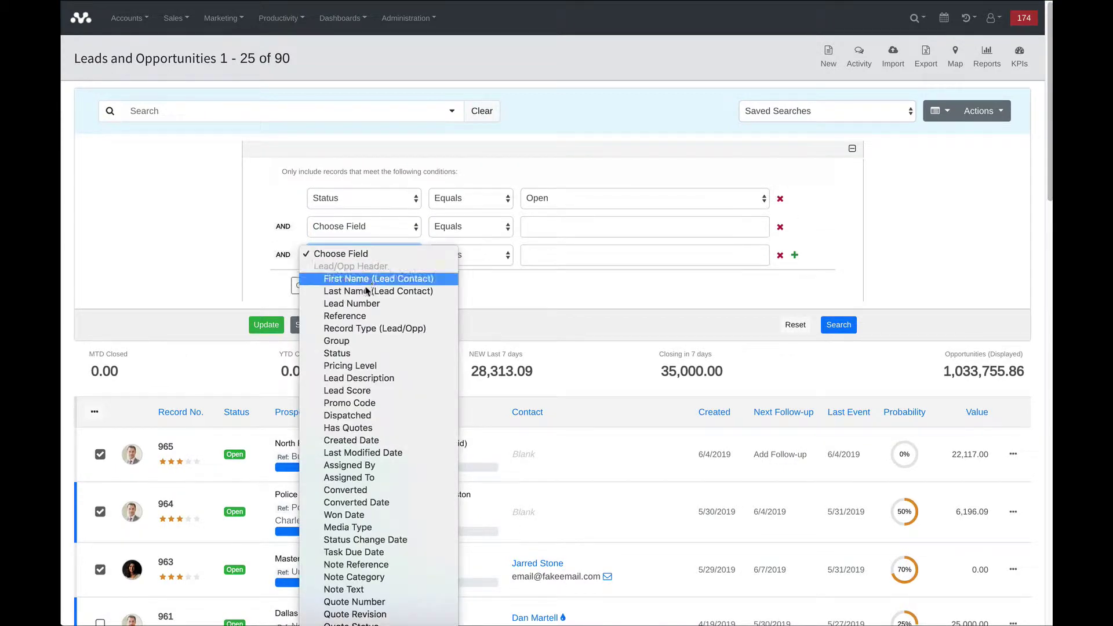
left_click(359, 417)
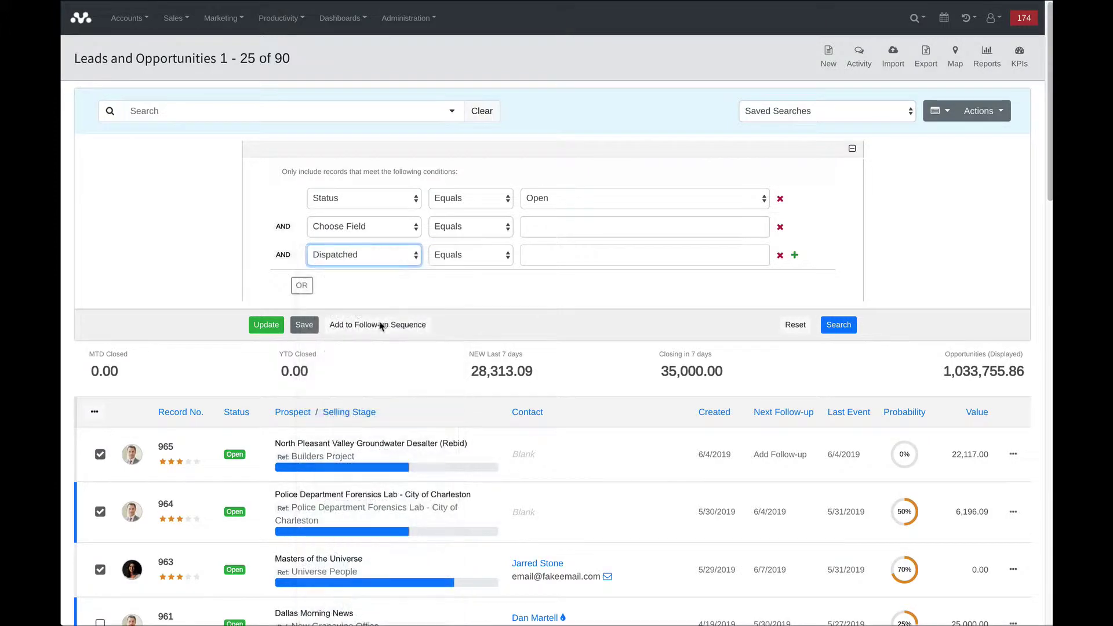
left_click(375, 231)
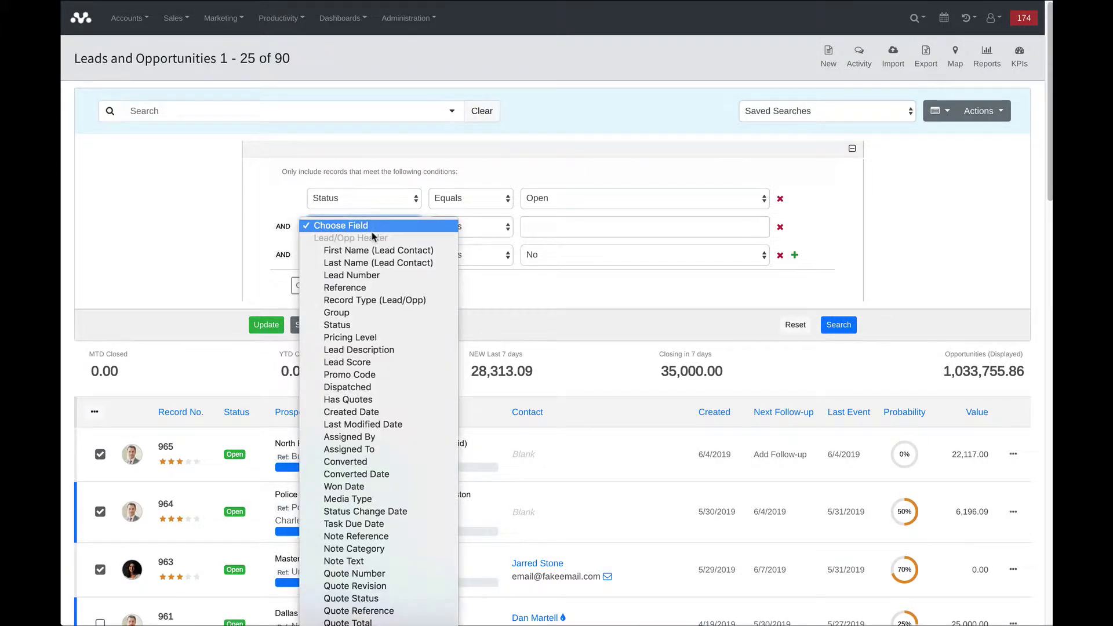
left_click(372, 462)
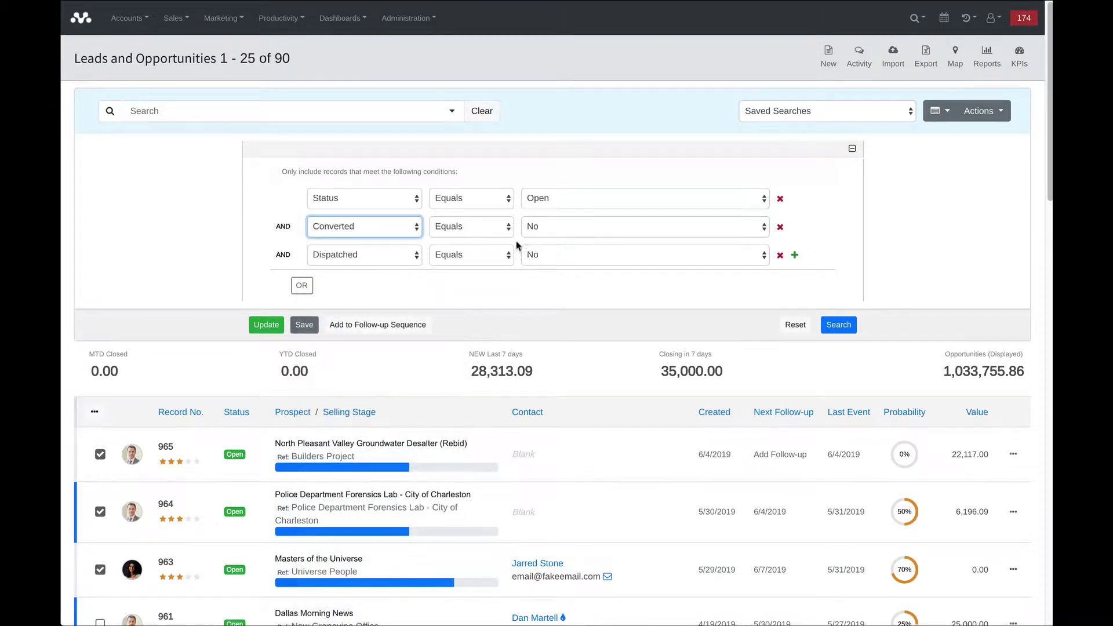
Switch the Status condition to Converted Date, look through its date presets and range operators, and close the advanced search without running it.
left_click(354, 199)
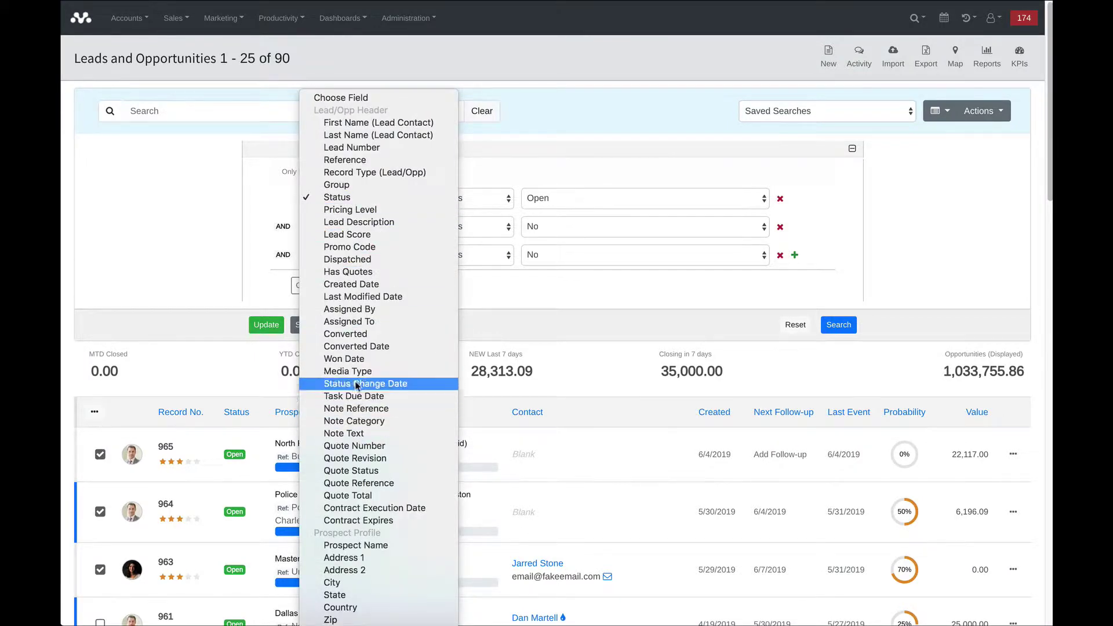
left_click(357, 347)
left_click(613, 204)
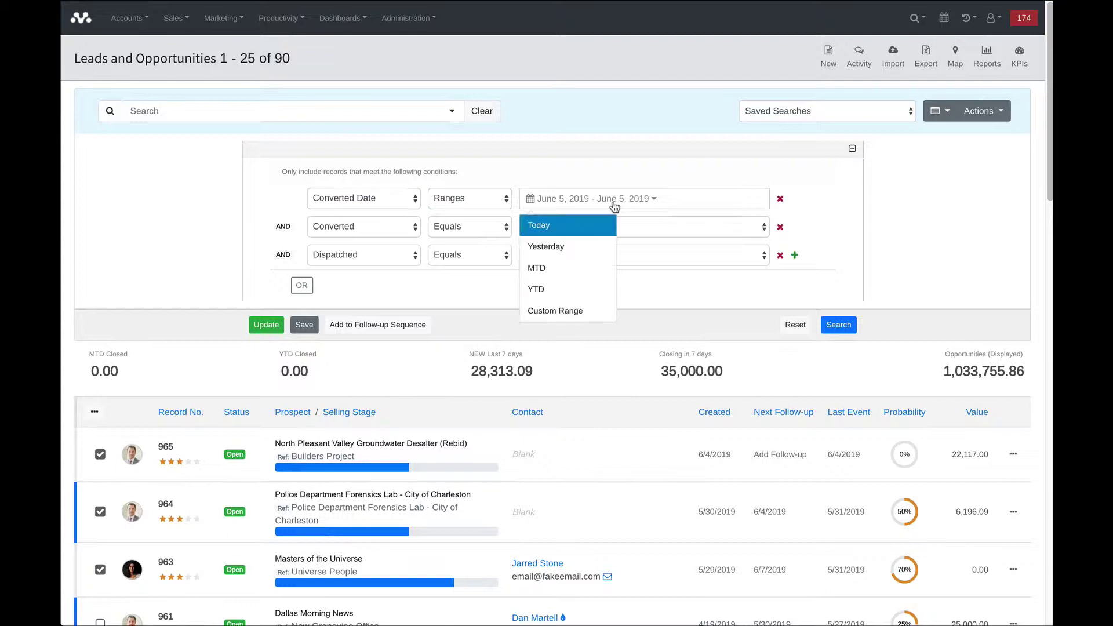
left_click(646, 204)
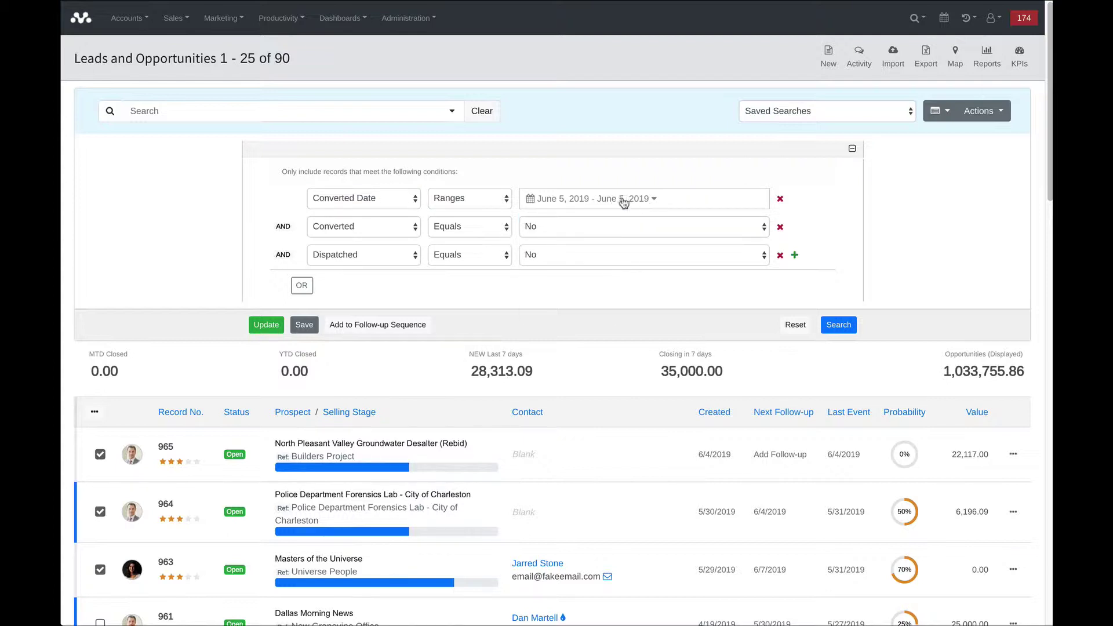
left_click(460, 200)
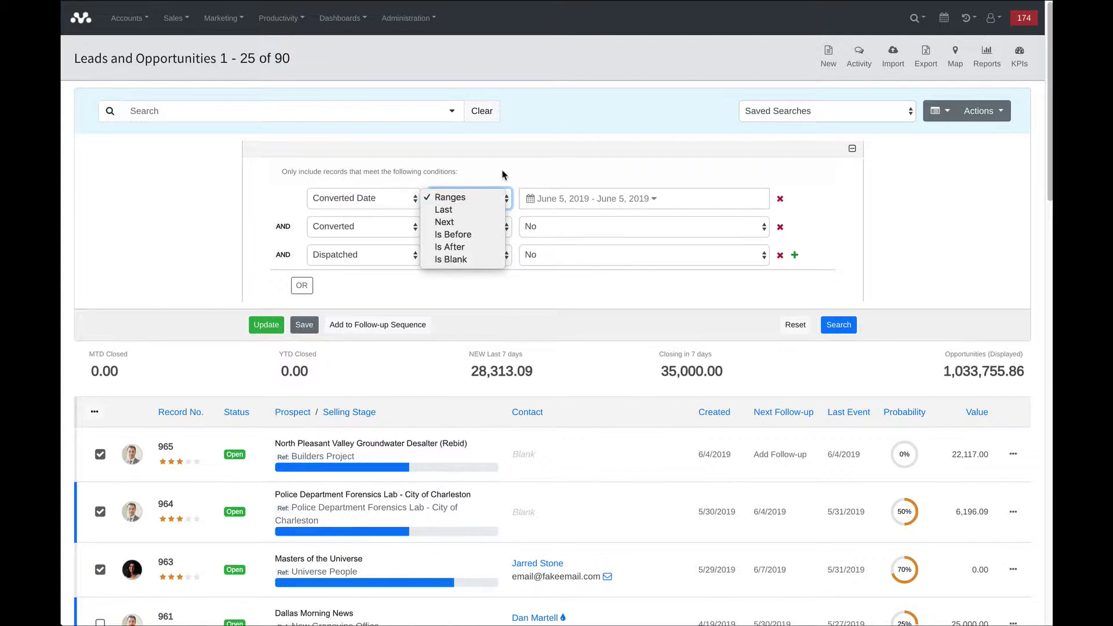
left_click(455, 198)
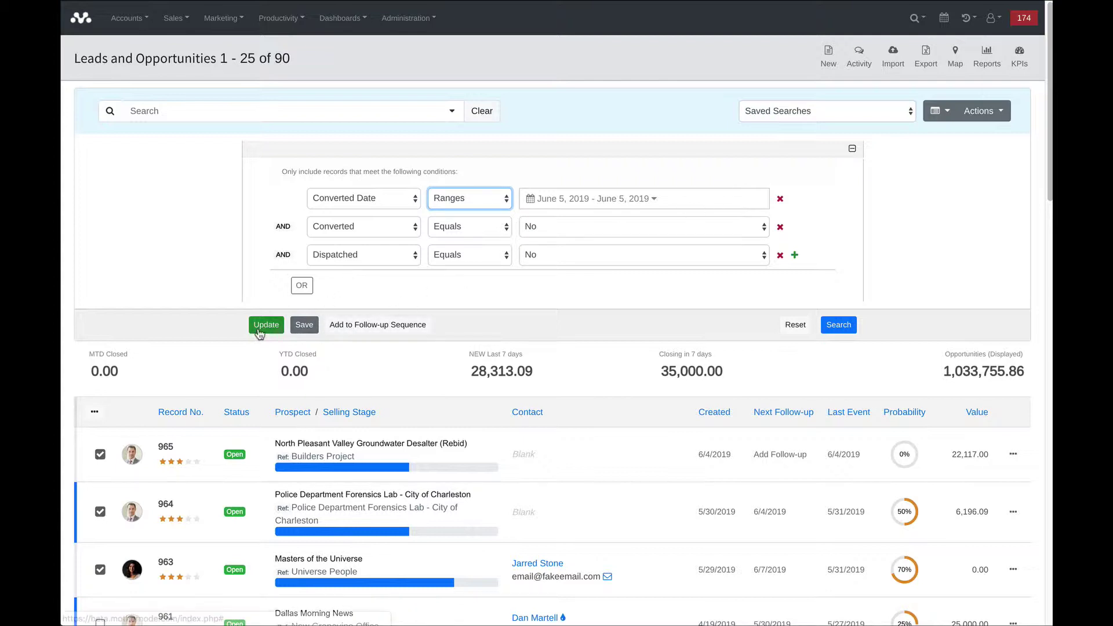
left_click(852, 149)
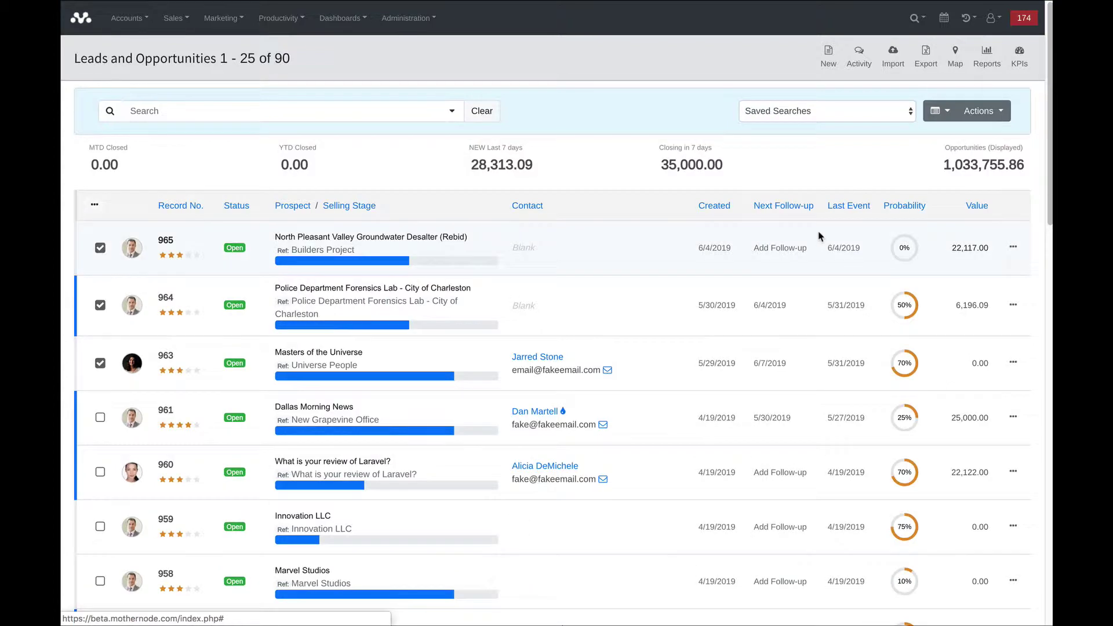
Narrow the leads list to only the three ticked records.
left_click(989, 114)
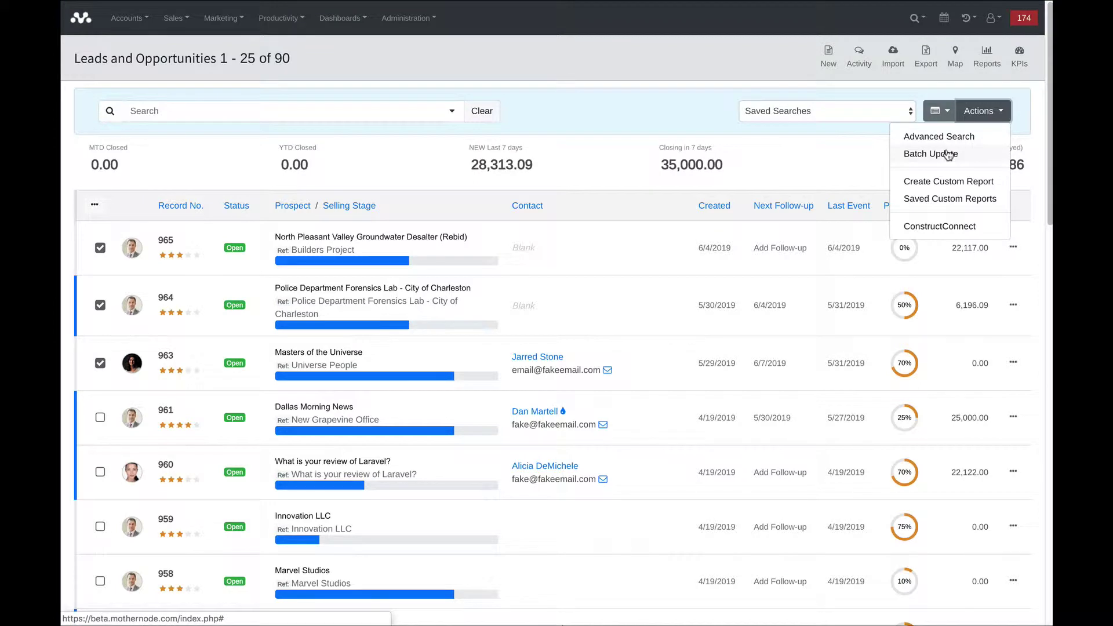
left_click(593, 115)
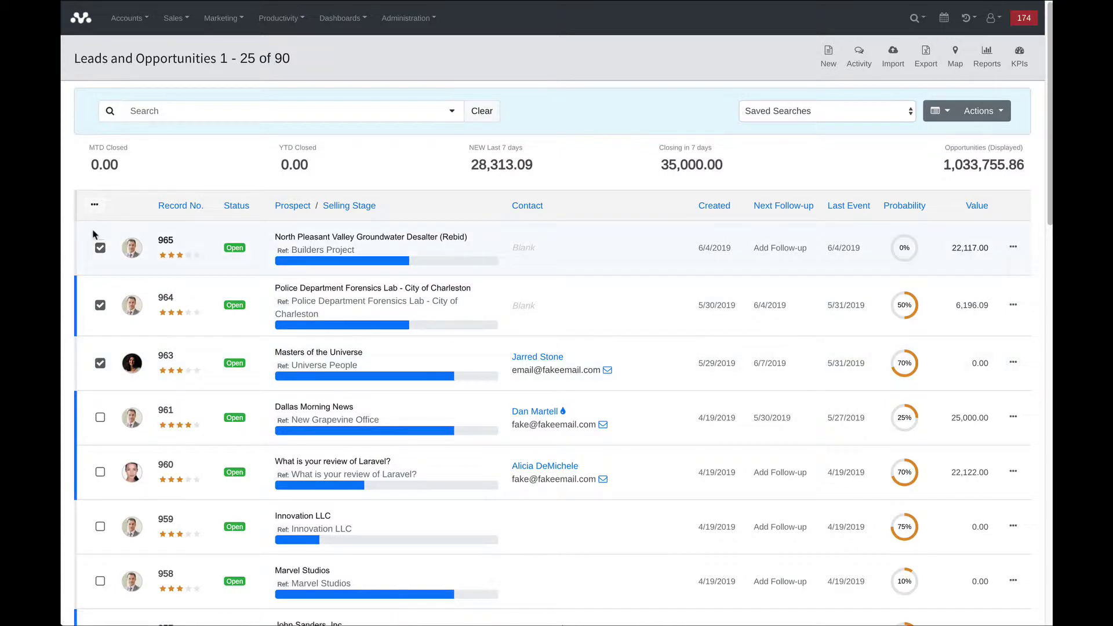
left_click(95, 204)
left_click(158, 280)
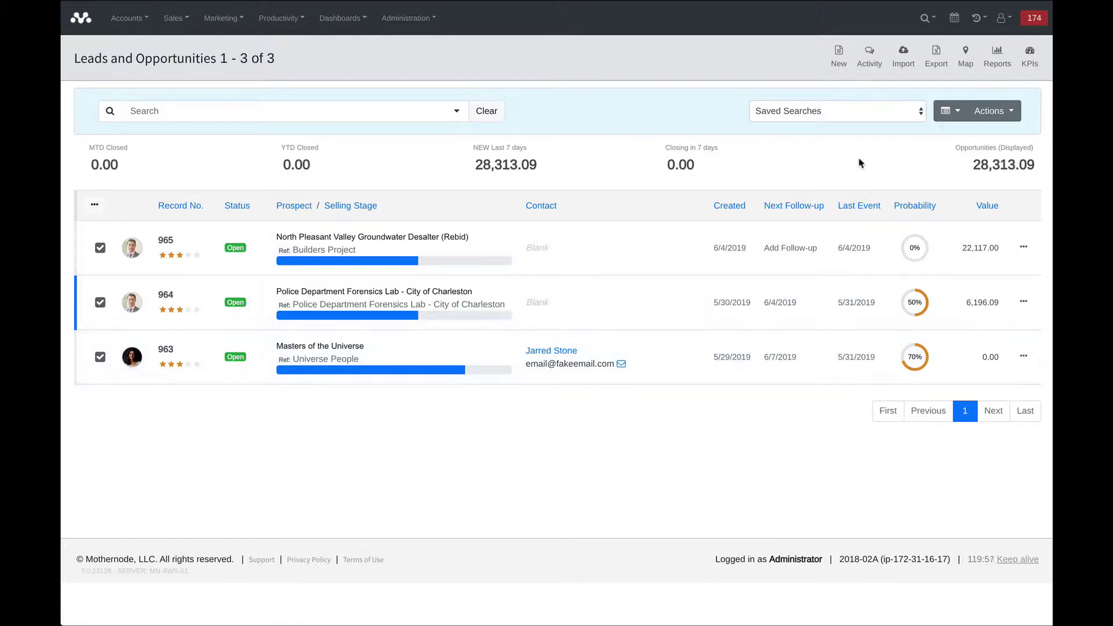
Batch update the filtered records' Status to Canceled and confirm the changes.
left_click(992, 111)
left_click(946, 154)
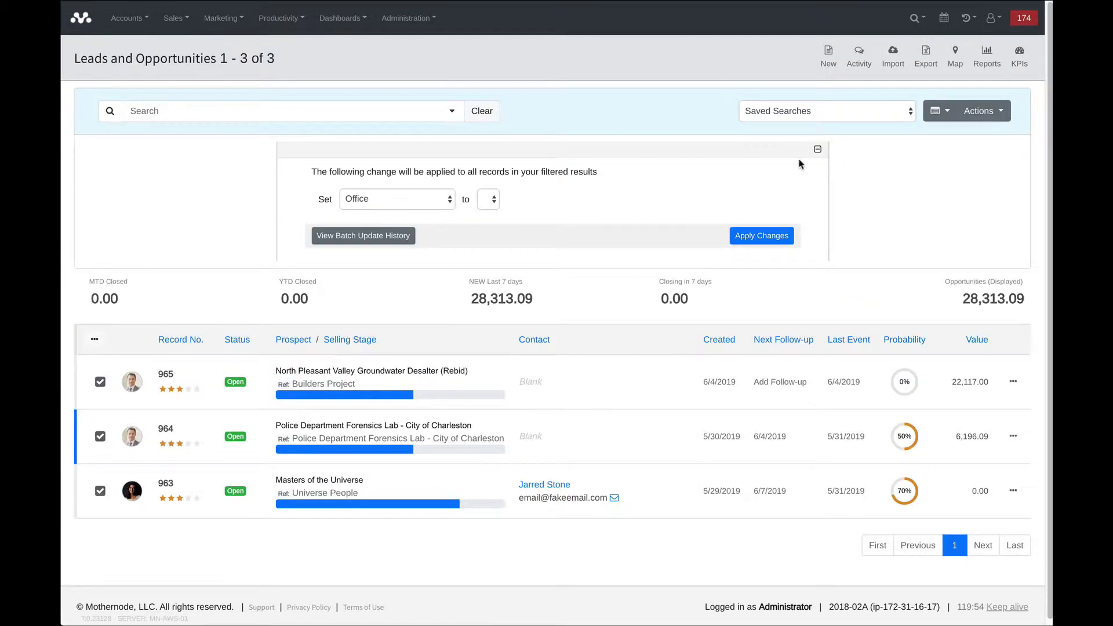
left_click(415, 199)
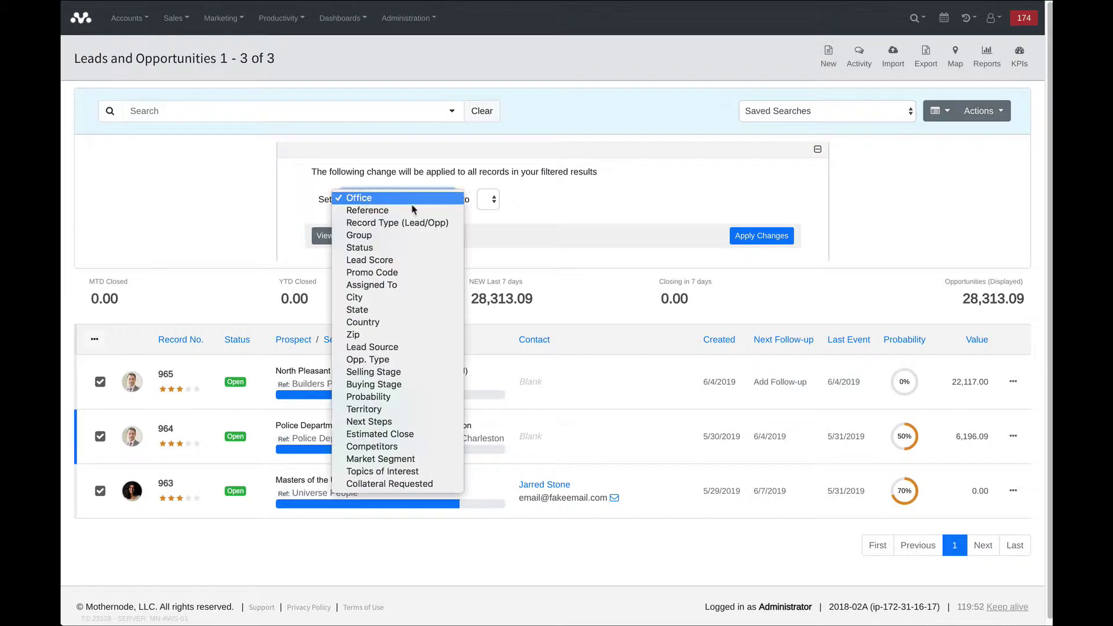
left_click(409, 246)
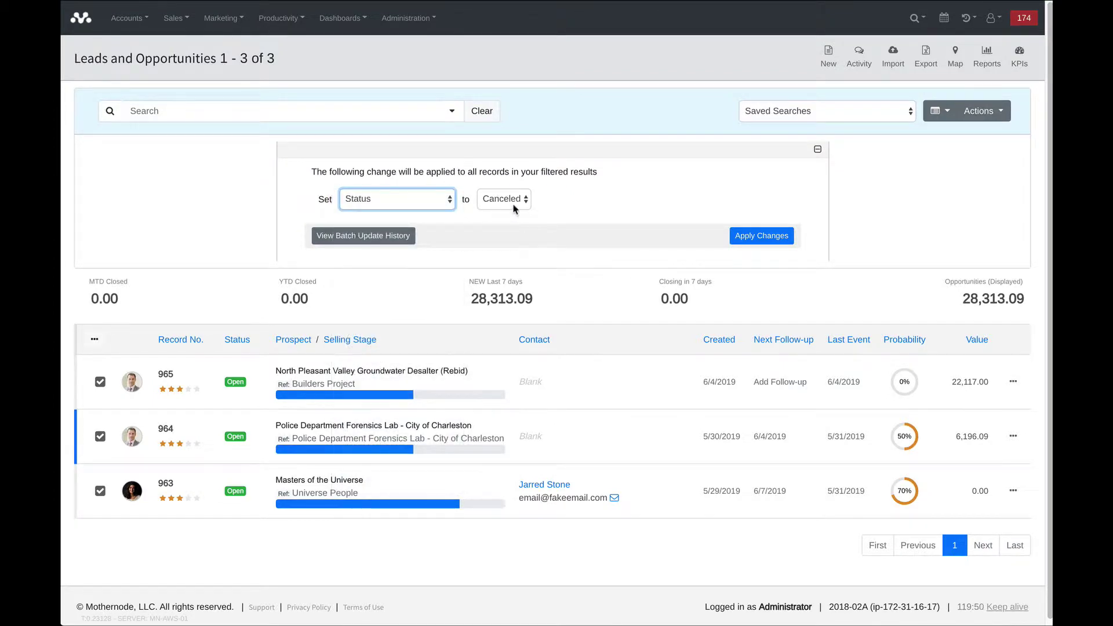
left_click(745, 237)
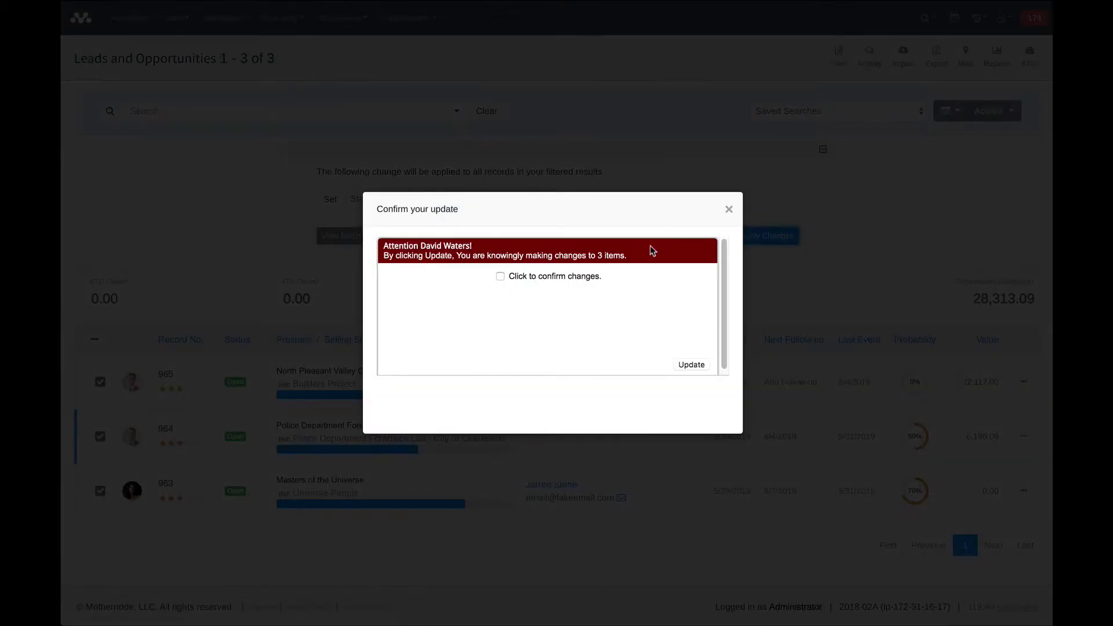
left_click(501, 277)
left_click(693, 365)
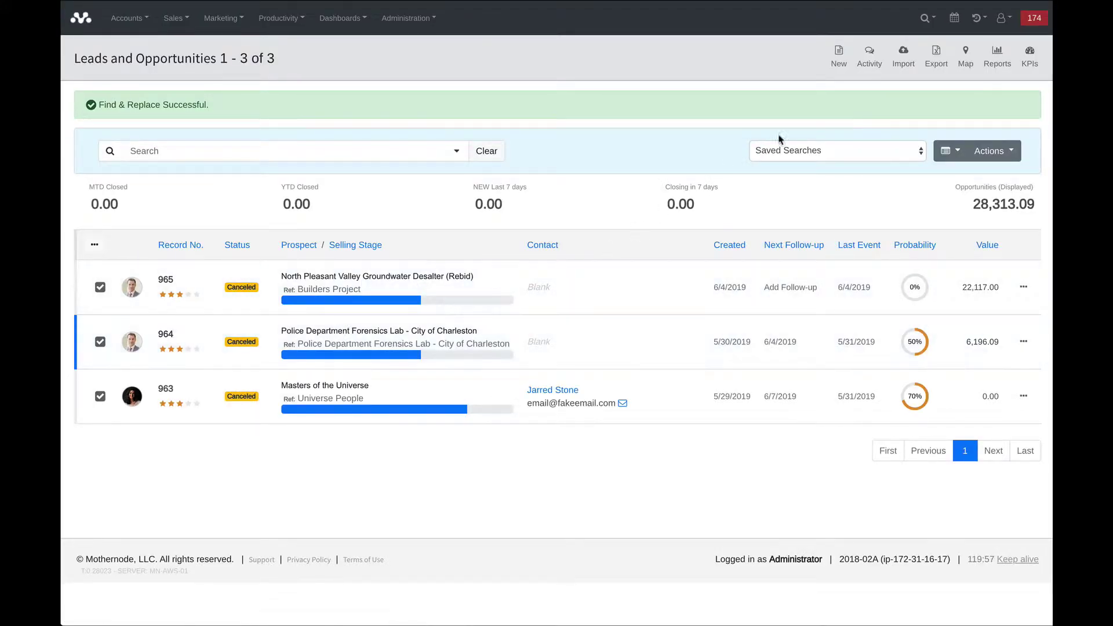
Apply the Show: Open filter to the leads and opportunities list.
left_click(804, 149)
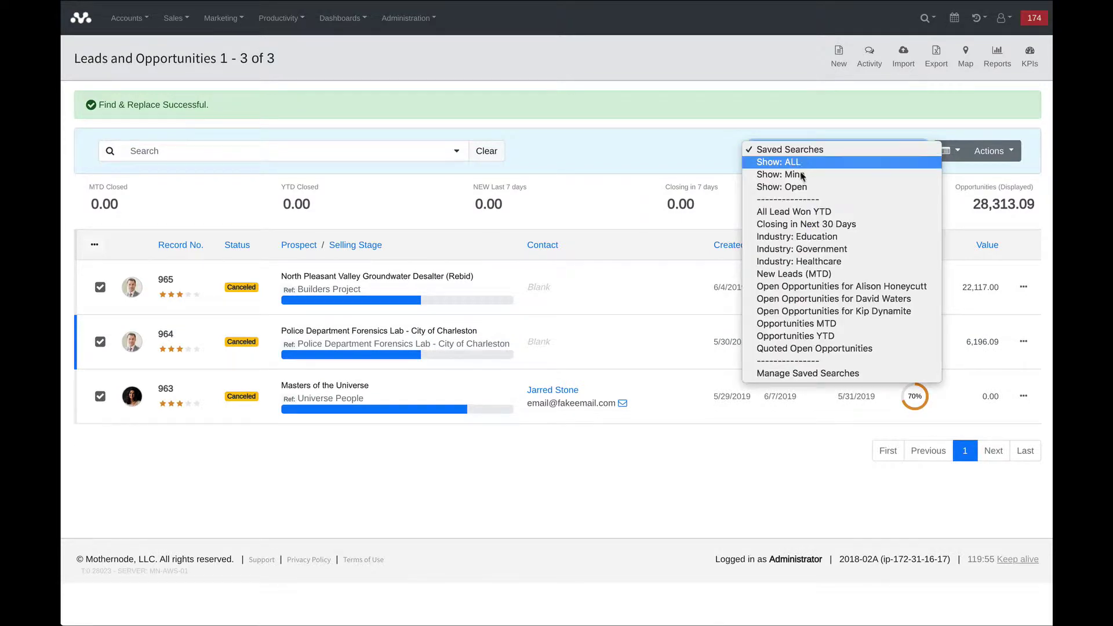
left_click(798, 188)
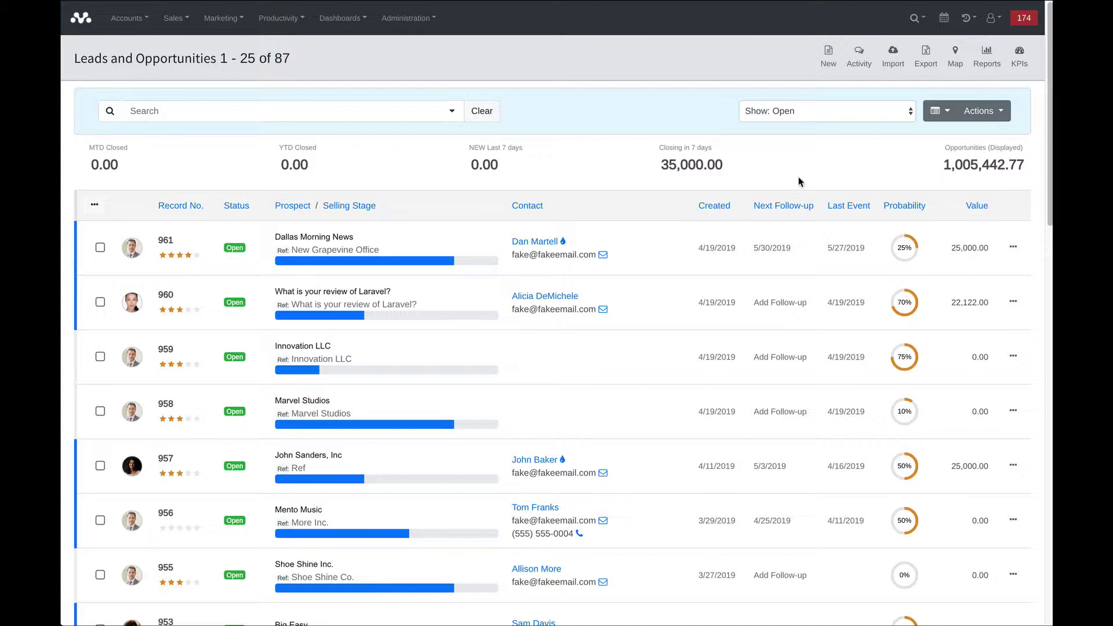
Start a new custom report for the leads and opportunities and mark it as public.
left_click(967, 118)
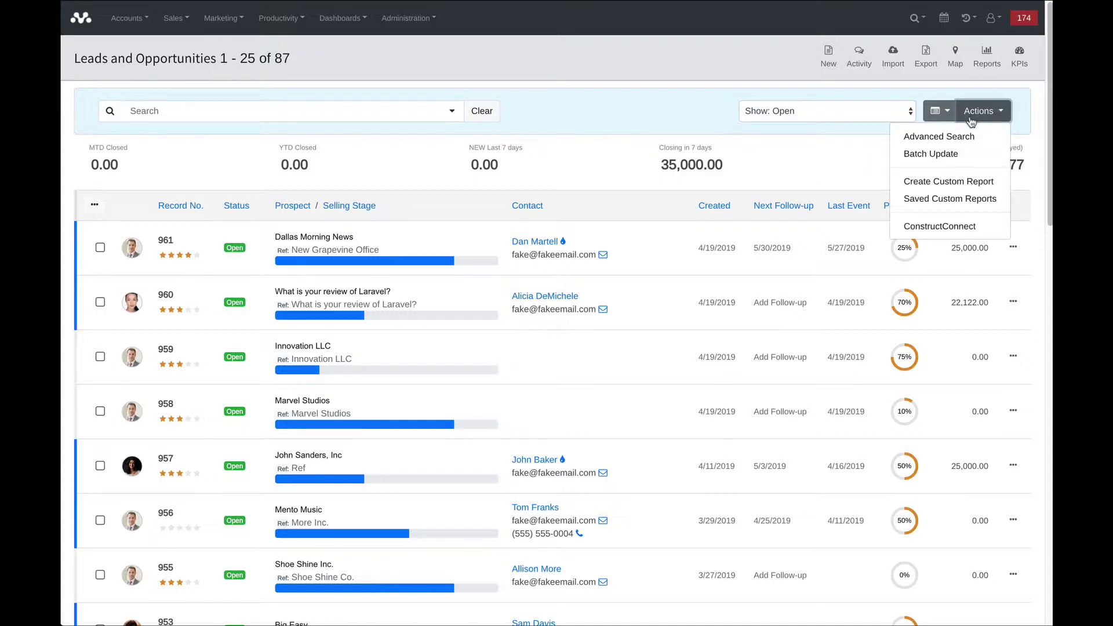
left_click(943, 182)
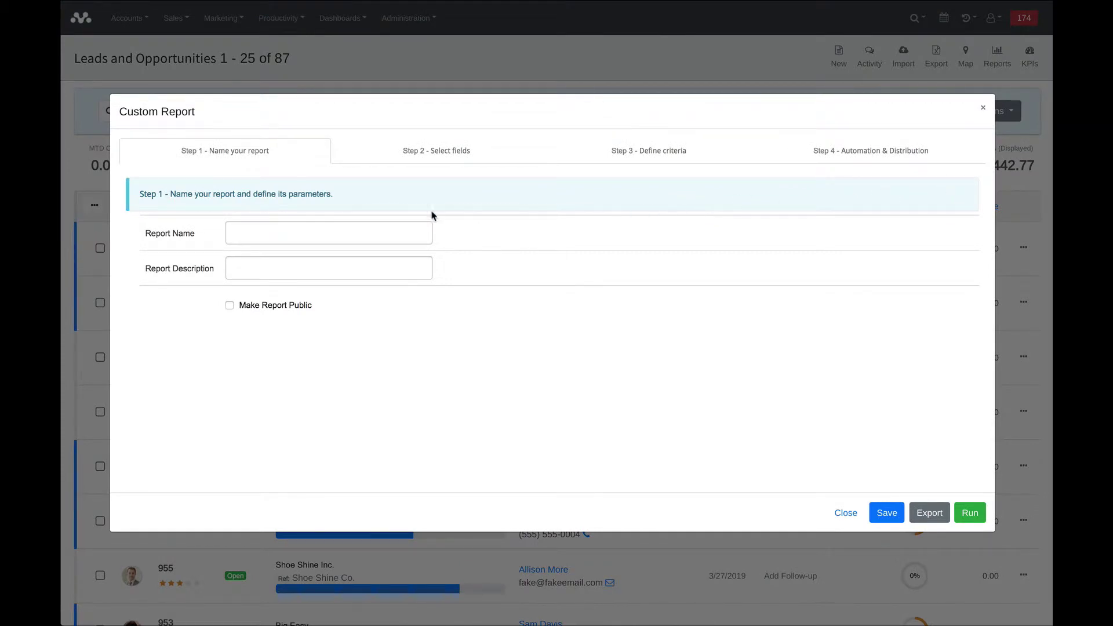
left_click(260, 306)
Add Last Name (Lead Contact), Lead Number, Lead Description, Lead Score, Promo Code, Dispatched, Has Quotes and Created Date to the report's fields.
left_click(413, 151)
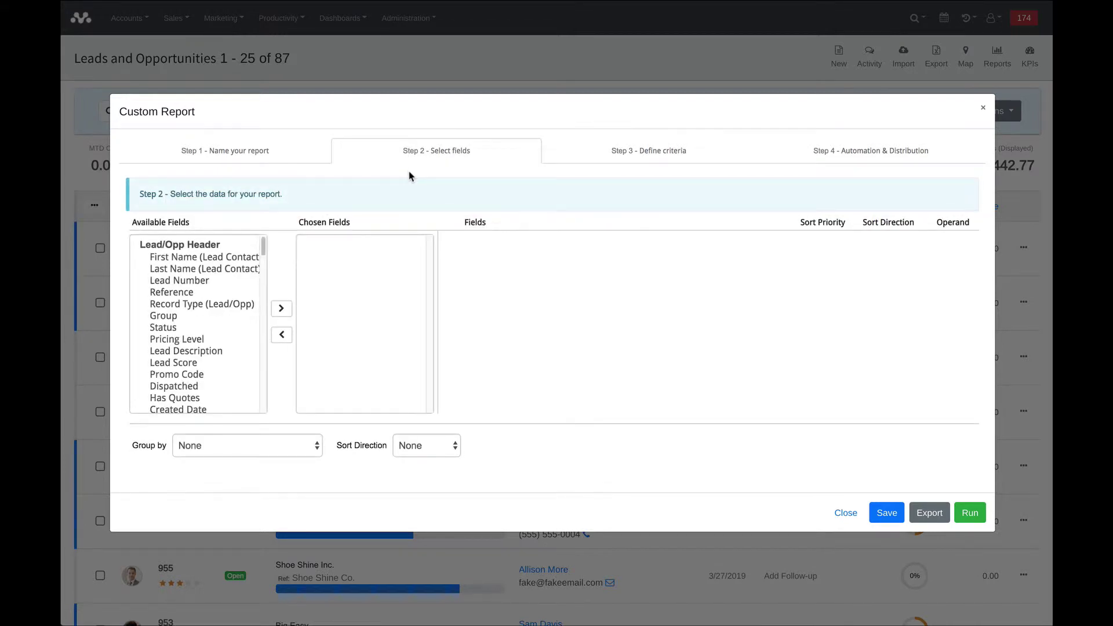
left_click(222, 258)
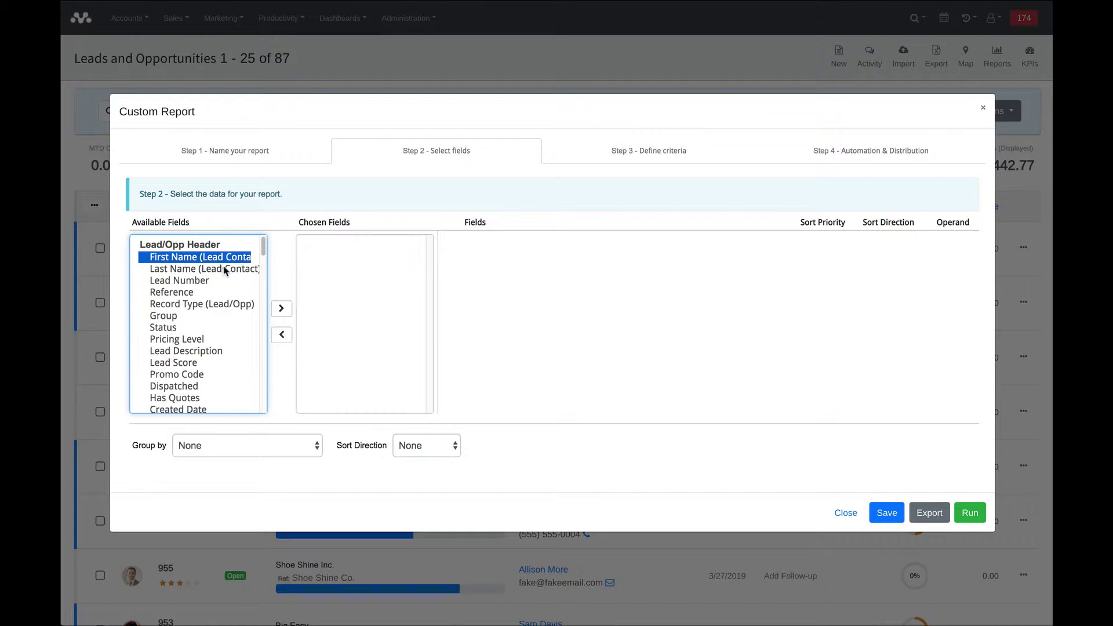
left_click_drag(222, 269, 222, 280)
left_click(281, 308)
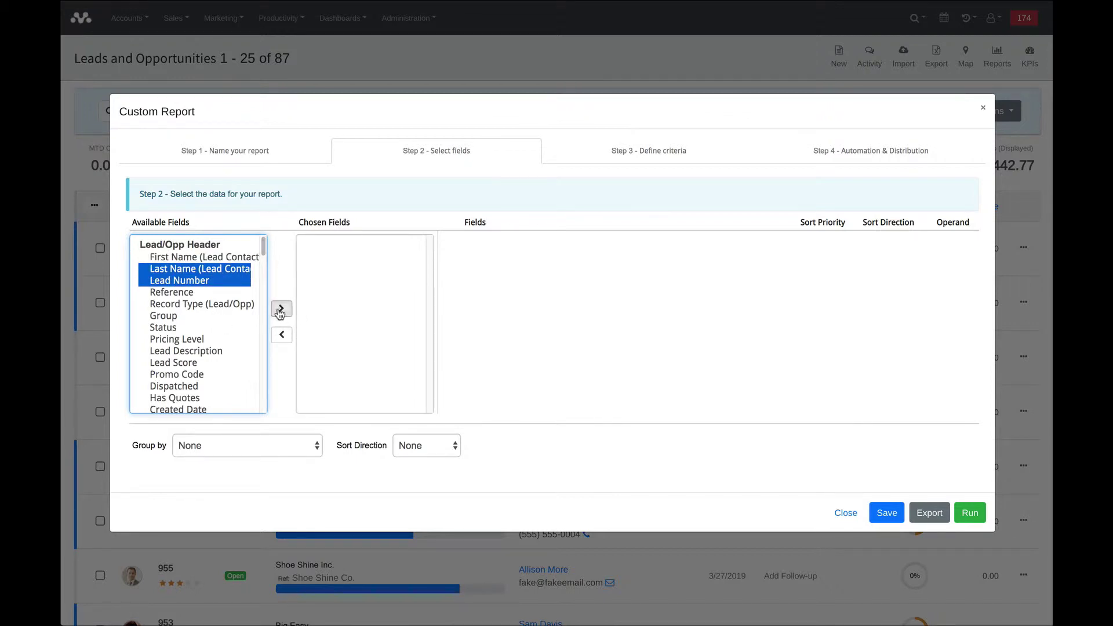
left_click(204, 328)
left_click(195, 386, "shift")
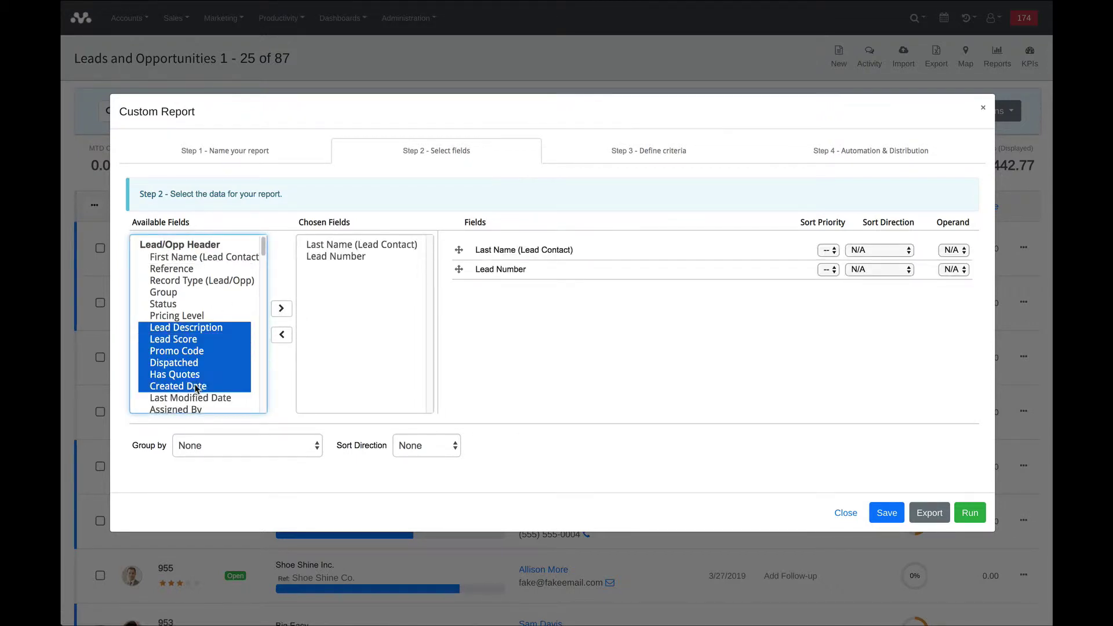
left_click(281, 308)
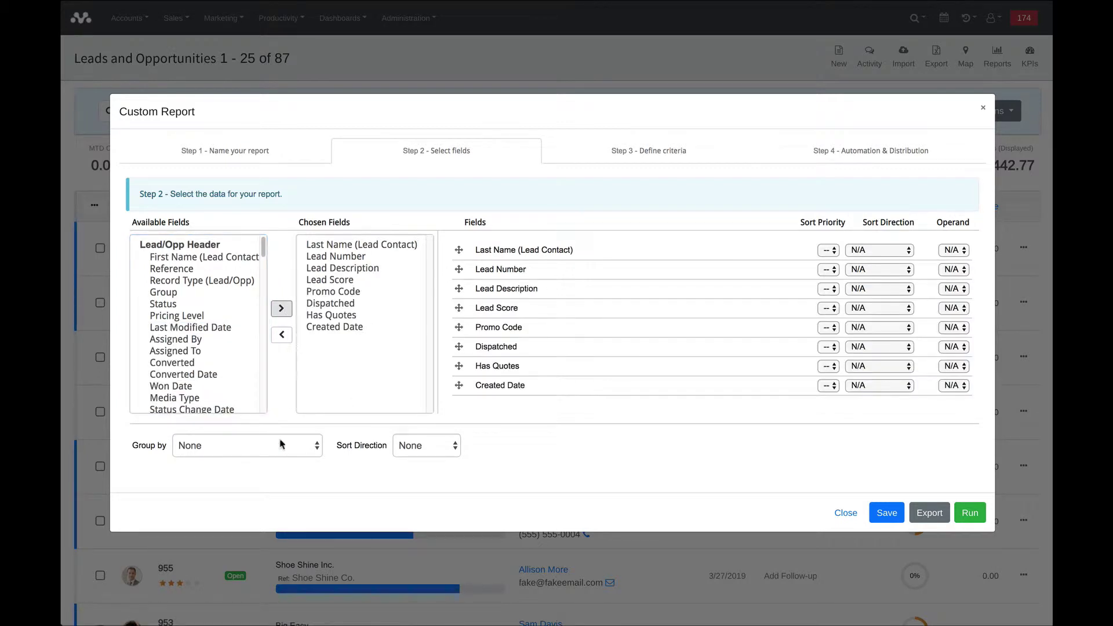
Move Has Quotes directly below Lead Description in the report's fields and set the report's automation frequency to Weekly.
left_click_drag(478, 369, 443, 319)
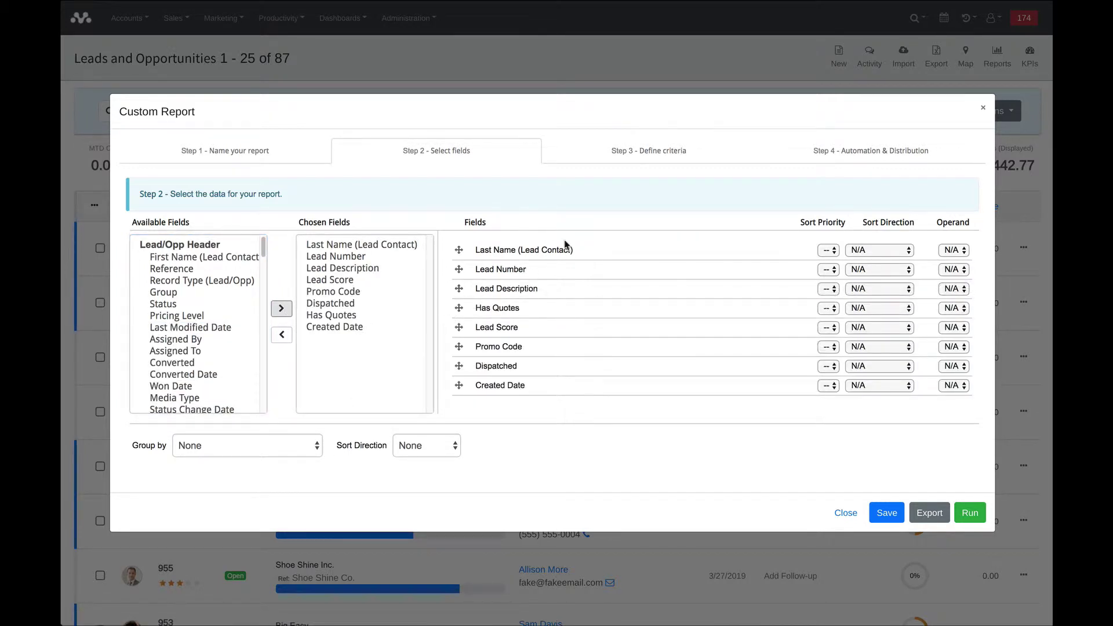
left_click(619, 153)
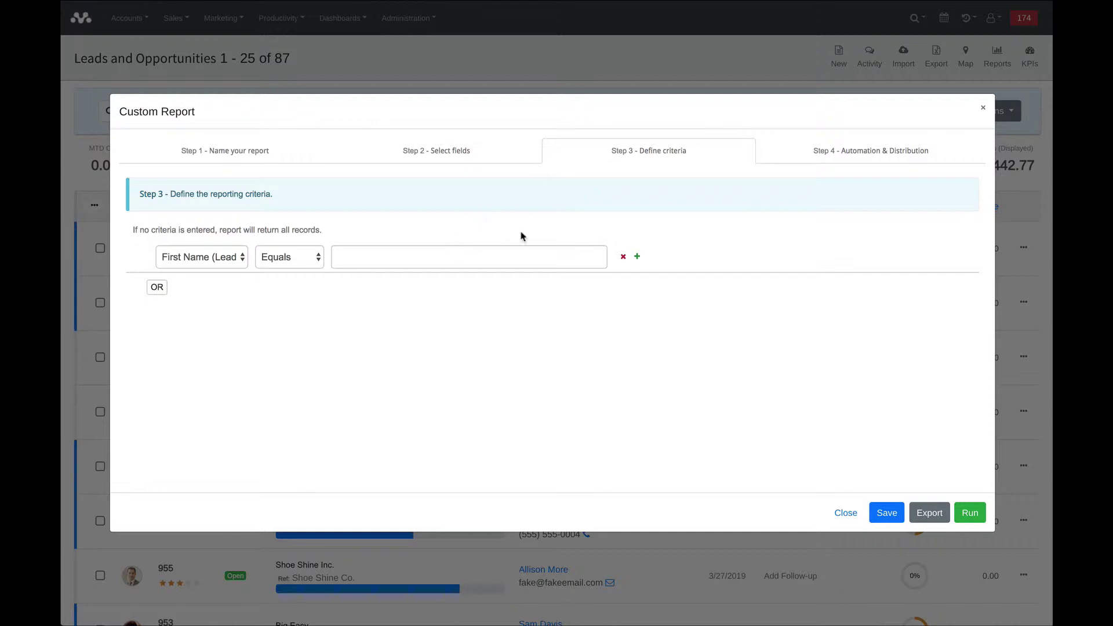
left_click(740, 154)
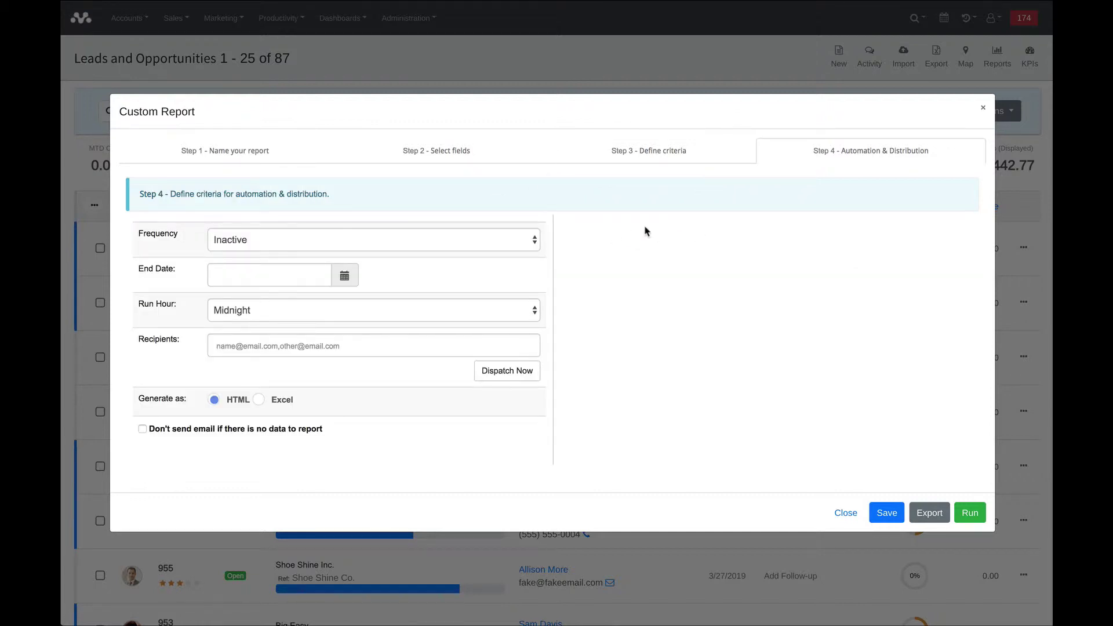
left_click(487, 246)
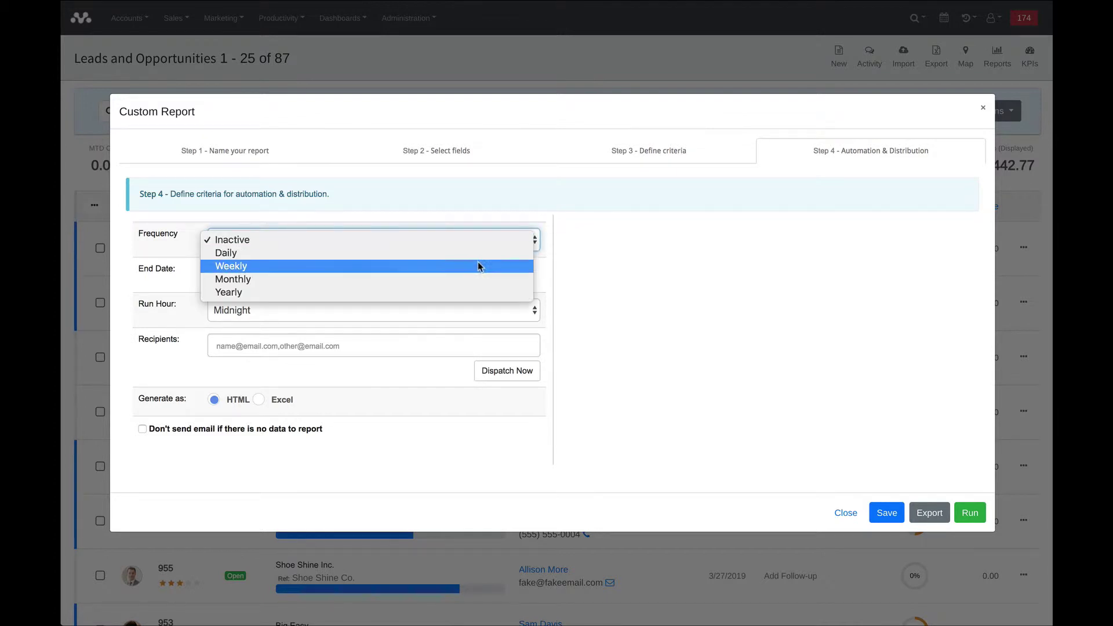
left_click(477, 262)
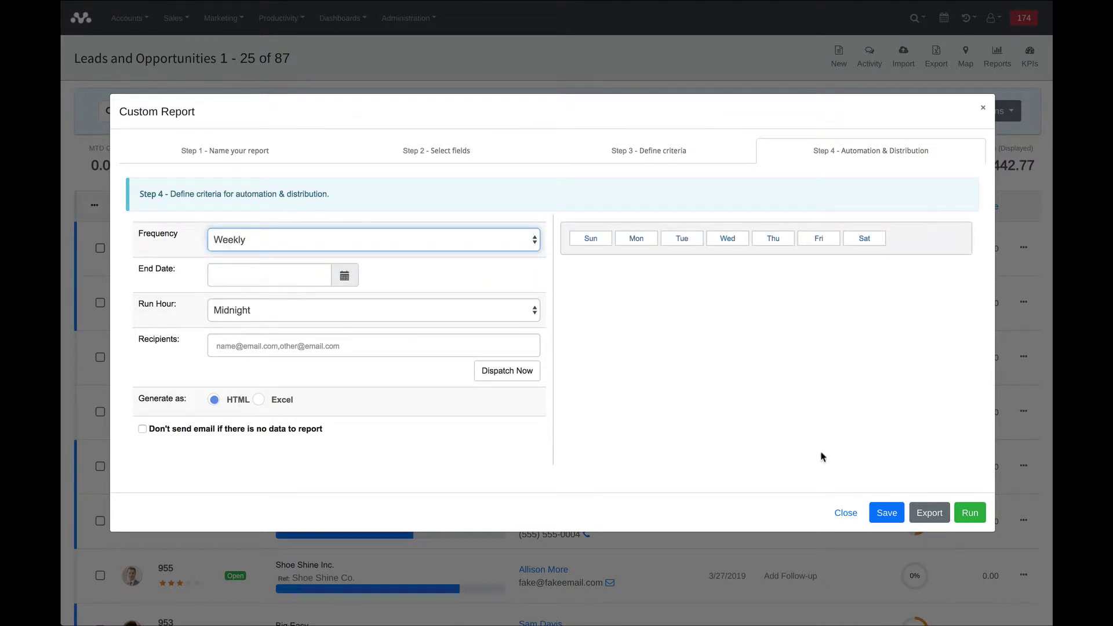
left_click(984, 112)
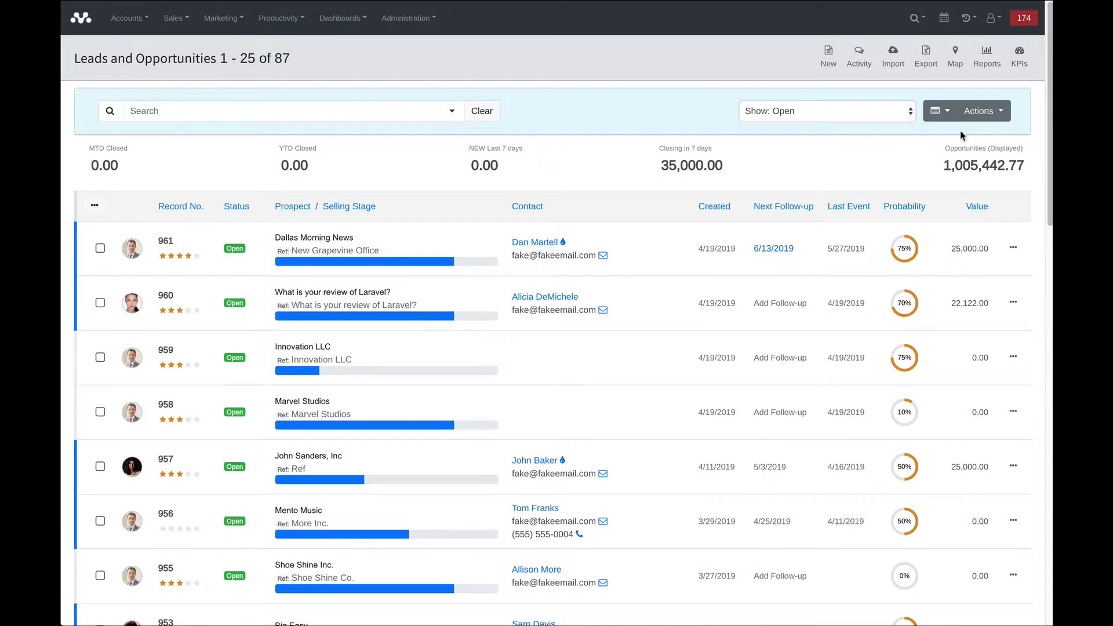
Open the saved custom reports for leads and opportunities.
left_click(995, 119)
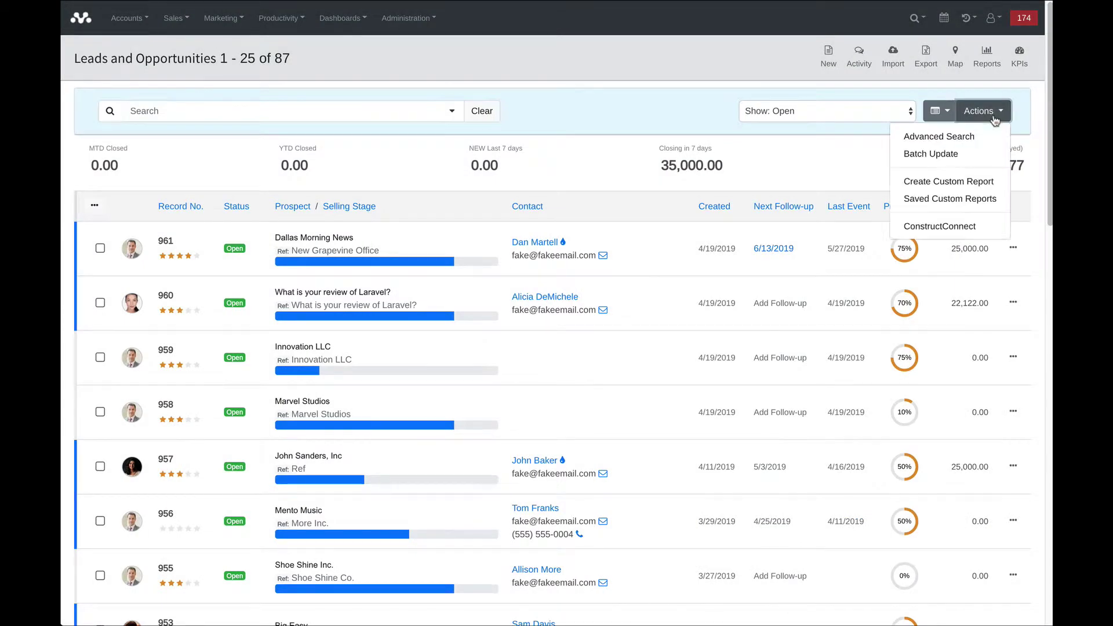
left_click(939, 199)
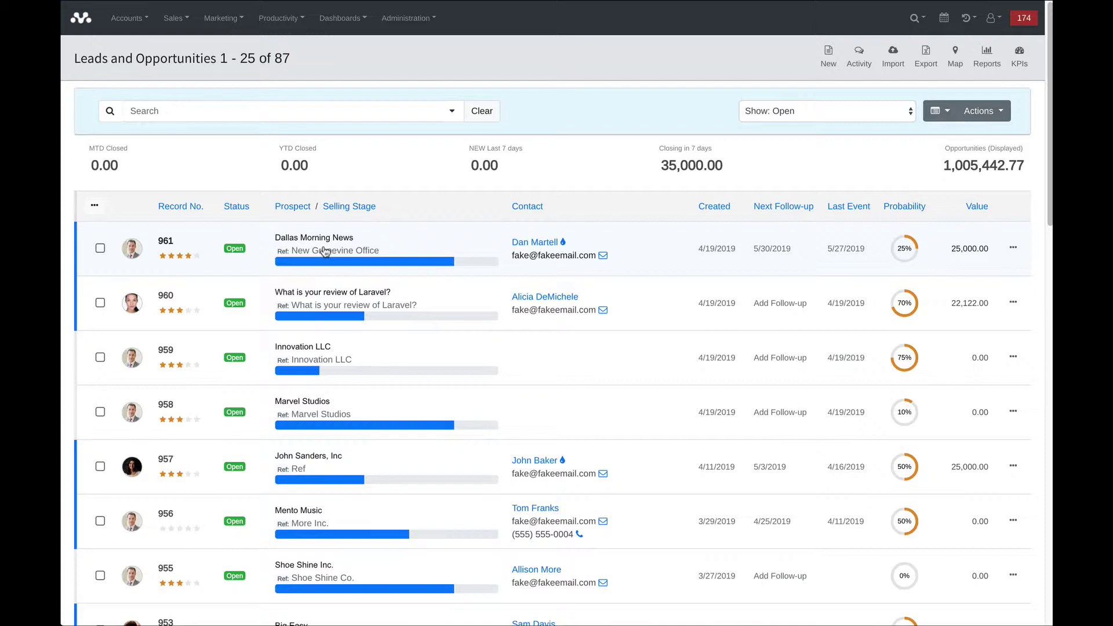
Set the selling stage of record 960 to 4. Proposal.
left_click(313, 319)
left_click(314, 358)
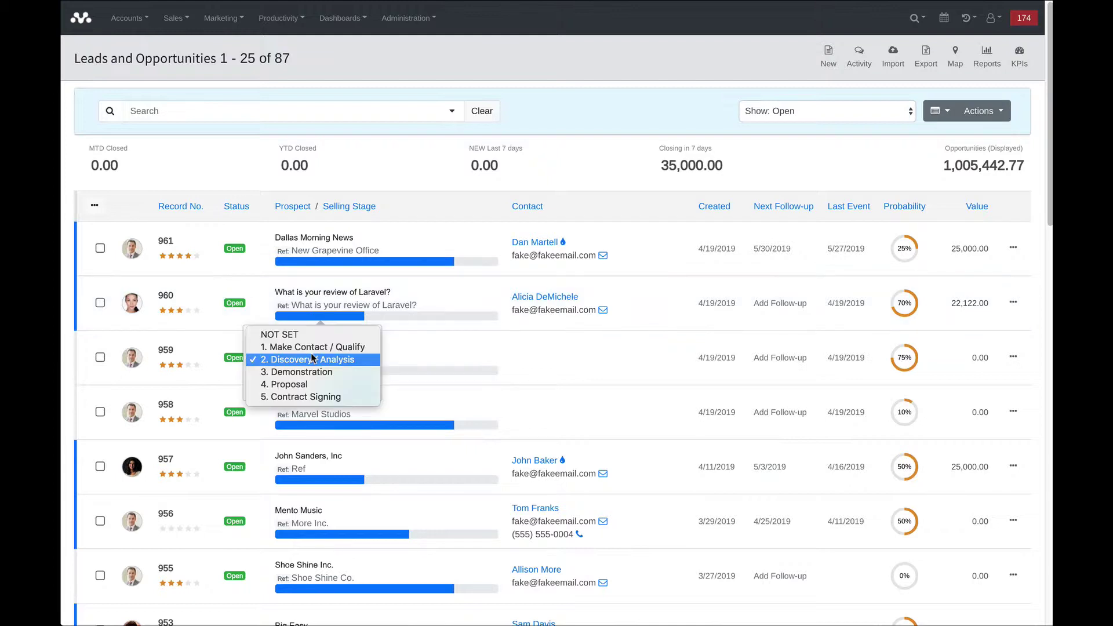
left_click(312, 384)
left_click(351, 383)
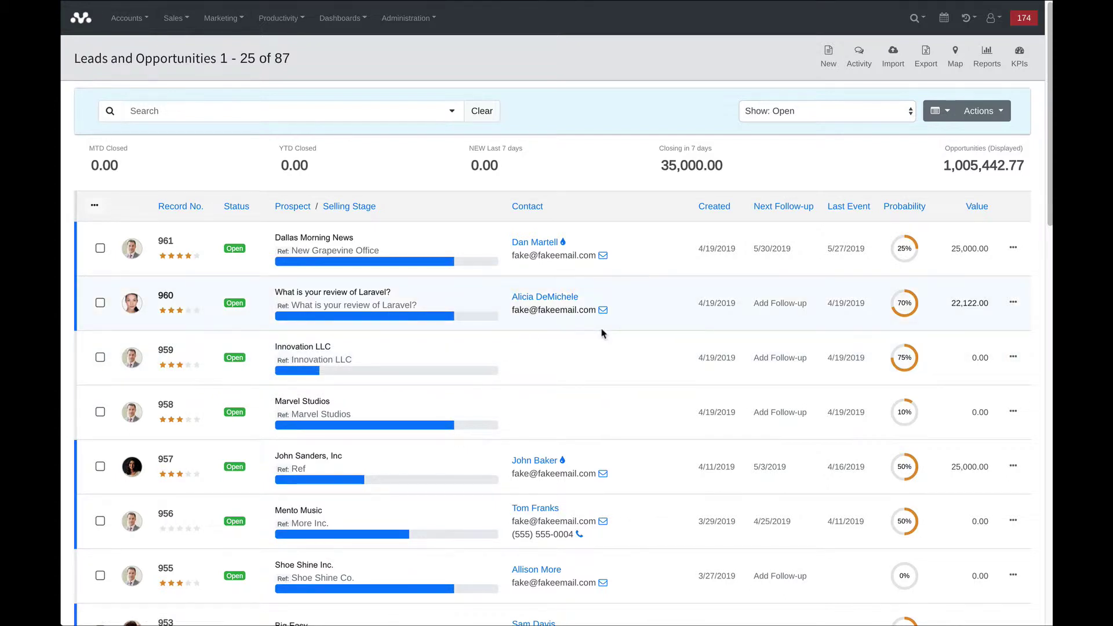
Start an email to record 960's contact, minimize the draft and restore it.
left_click(603, 312)
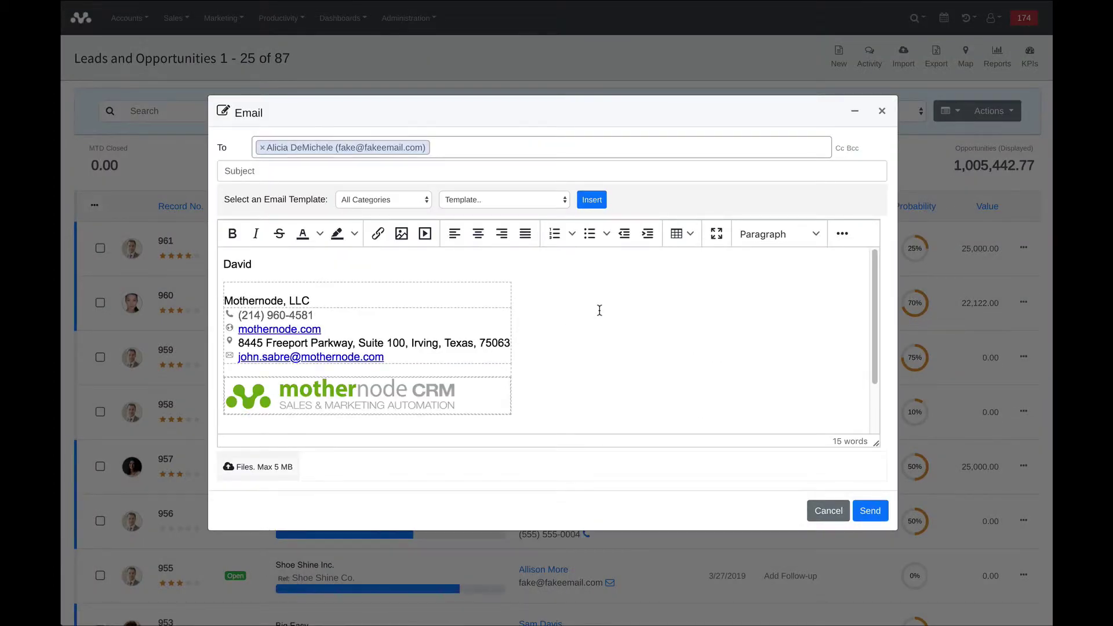
left_click(854, 112)
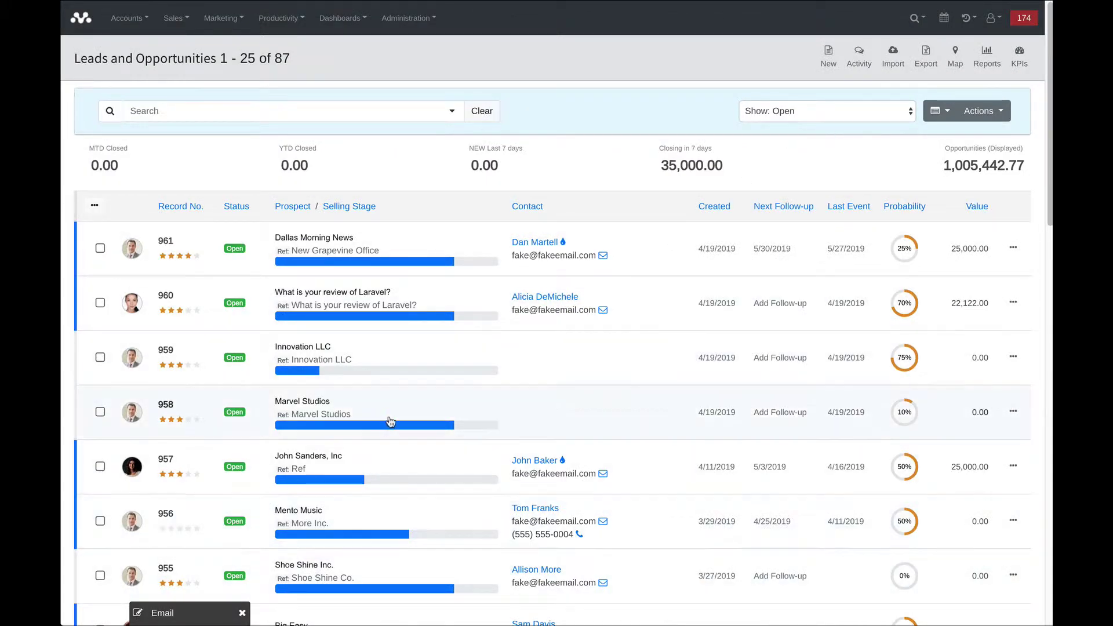
left_click(166, 612)
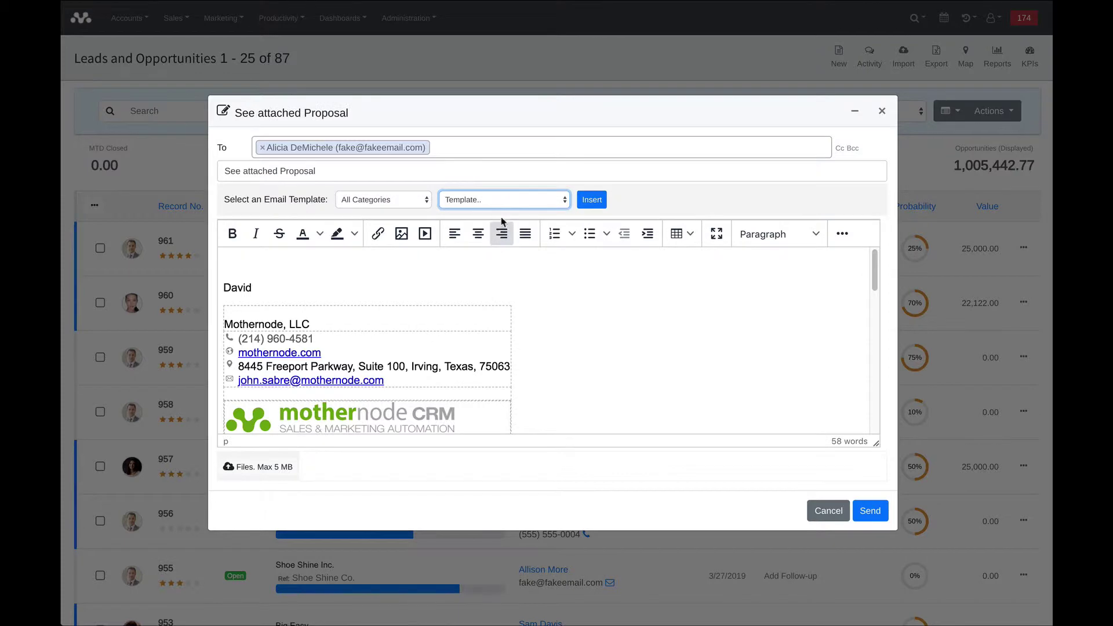
Insert the Intro Email (New Leads) template into the email draft and close the draft without sending.
left_click(506, 204)
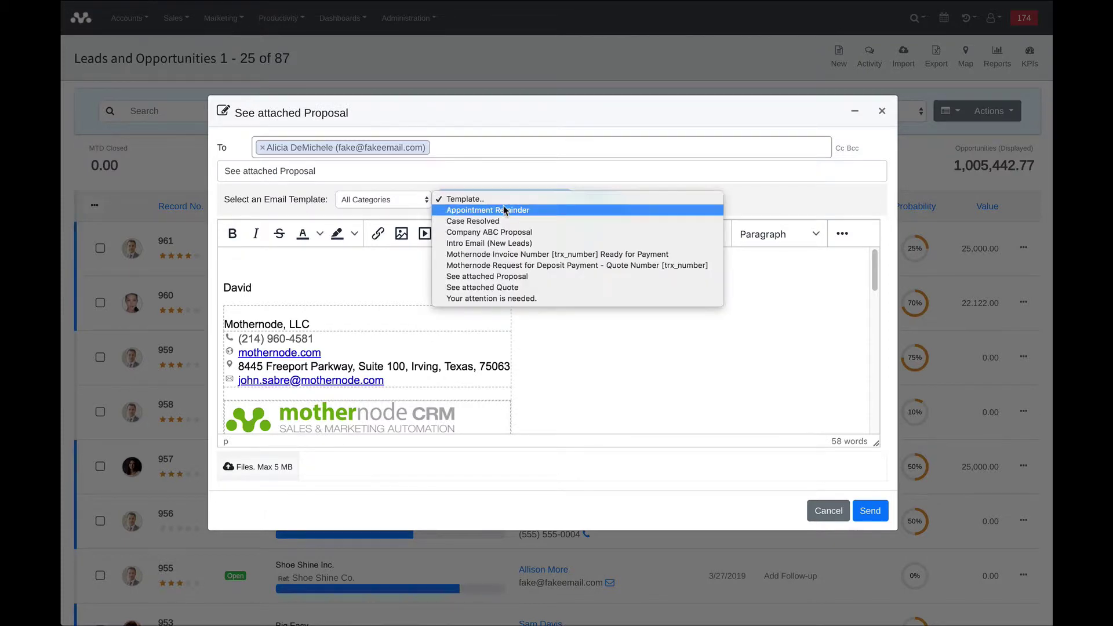
left_click(501, 243)
left_click(583, 207)
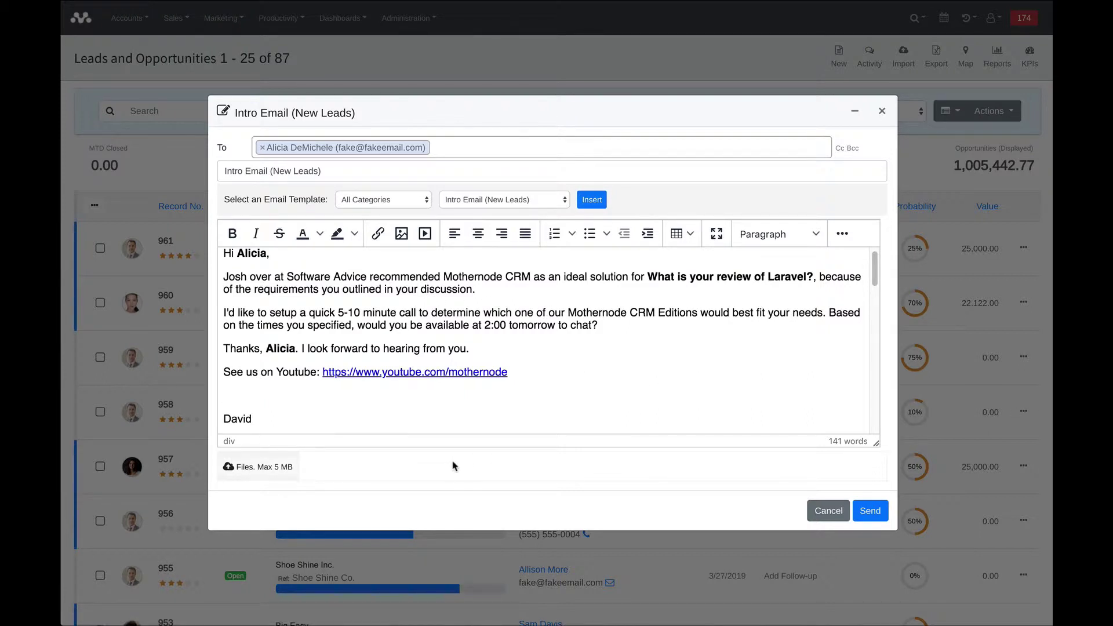
left_click(616, 409)
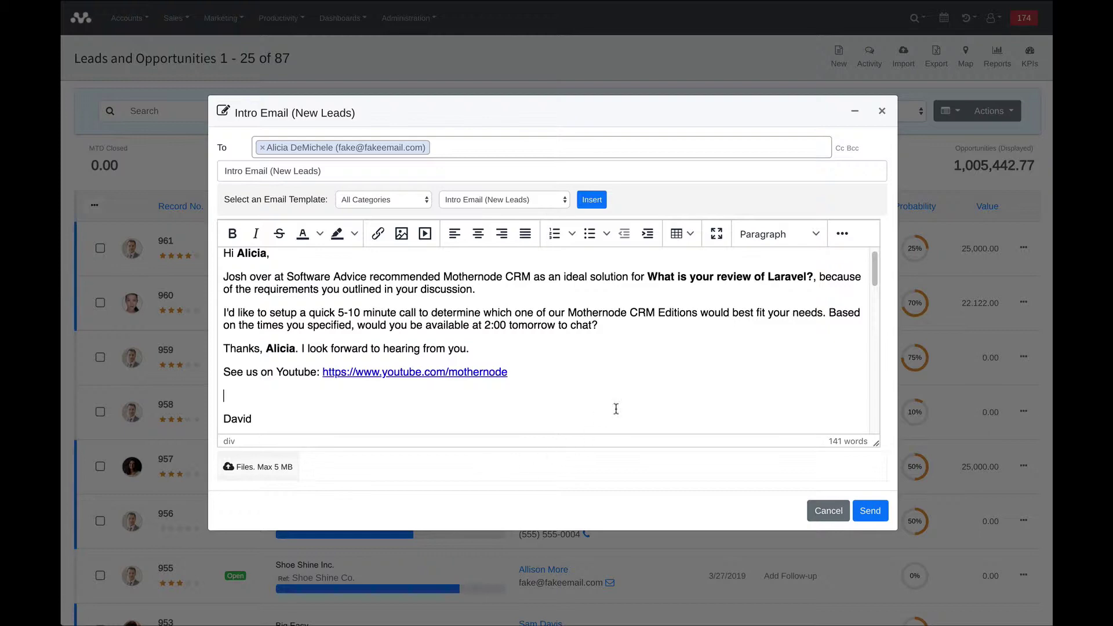
left_click(882, 112)
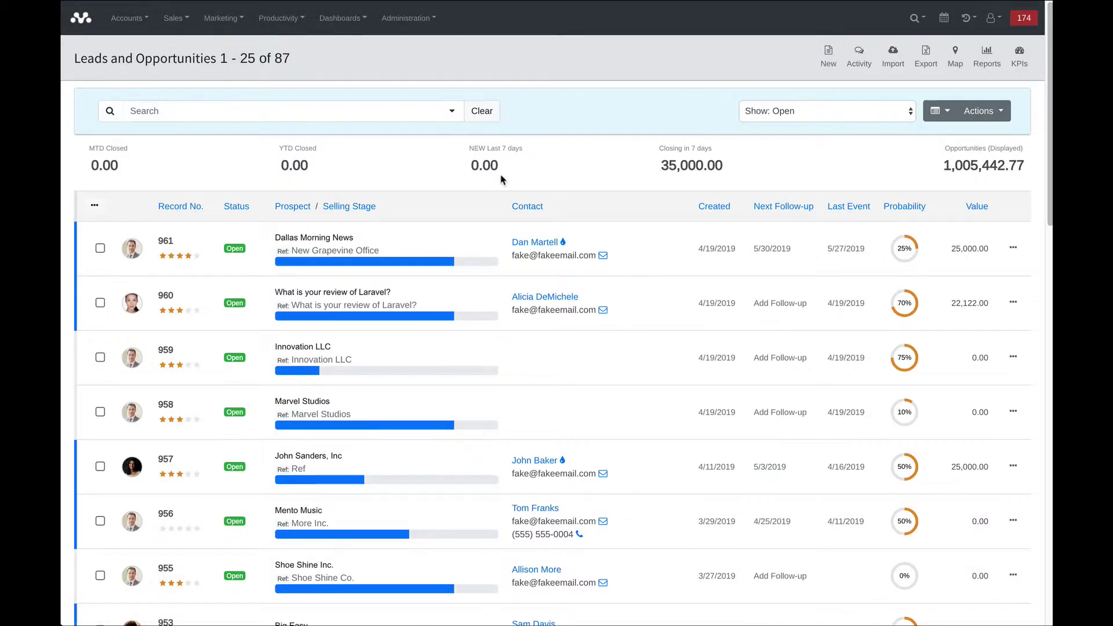
Set the next follow-up date of record 961 to 06/13/2019 and save it.
left_click(768, 255)
left_click(710, 238)
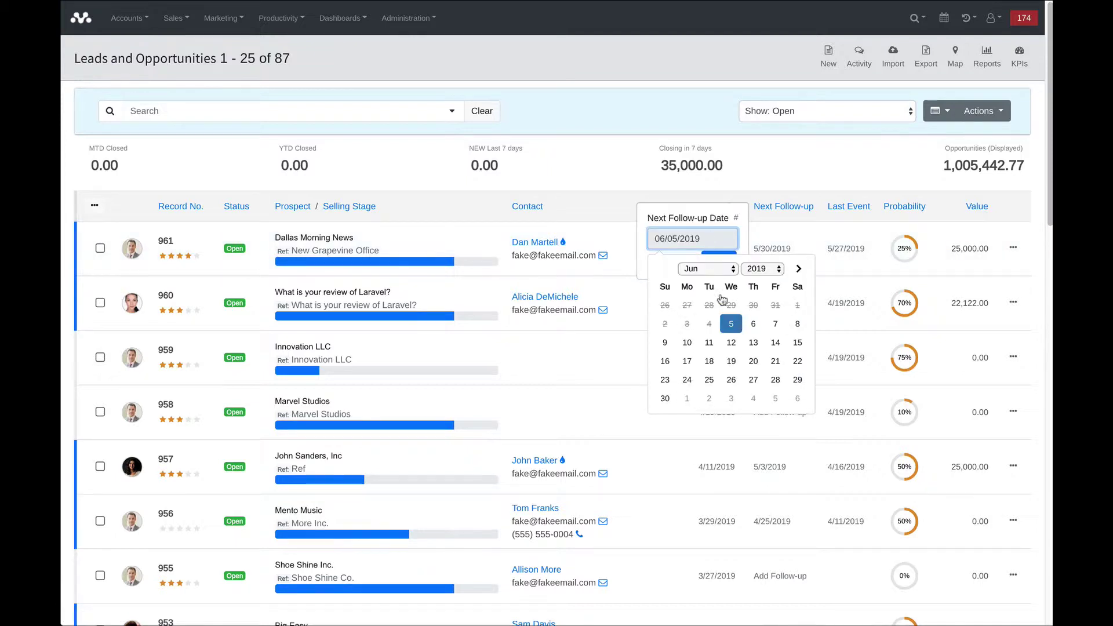
left_click(753, 342)
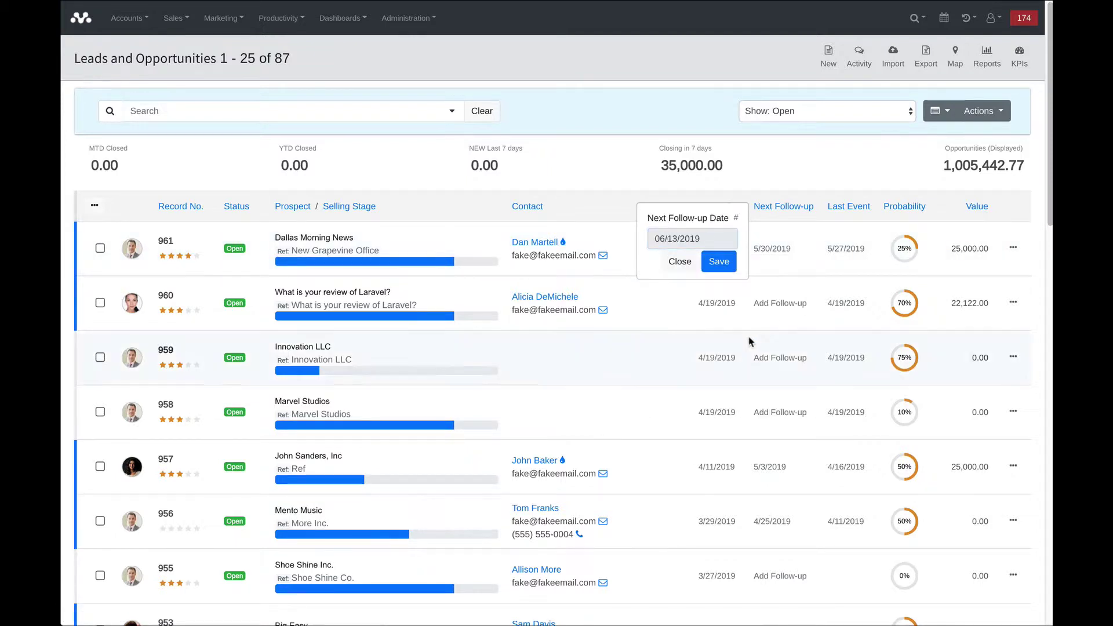
left_click(719, 262)
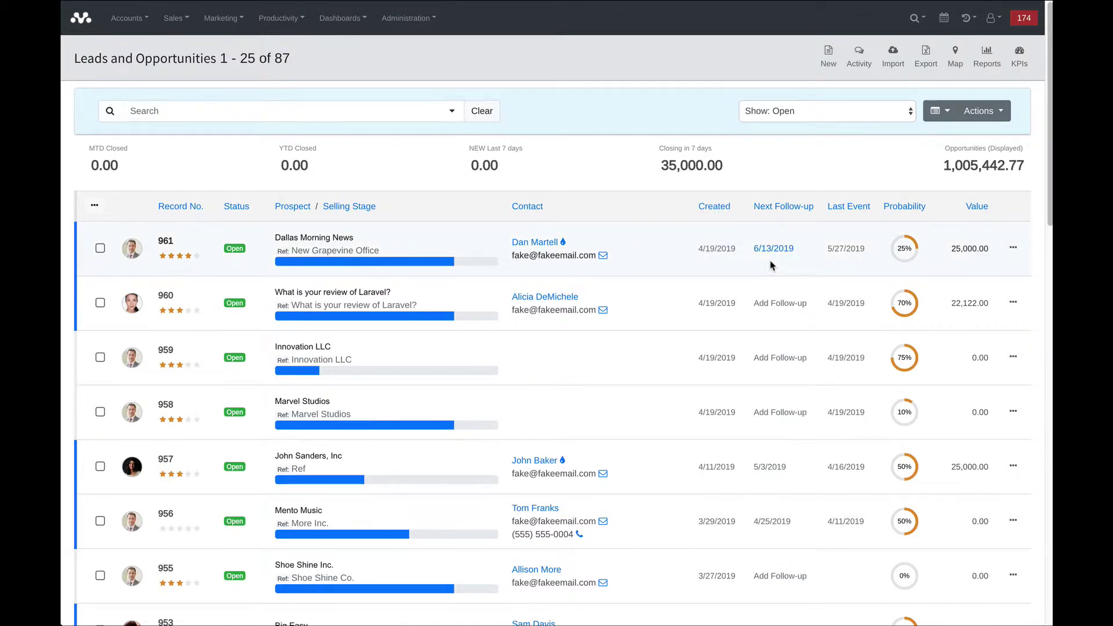
Set the probability of record 961 to 75% and save it.
left_click(905, 251)
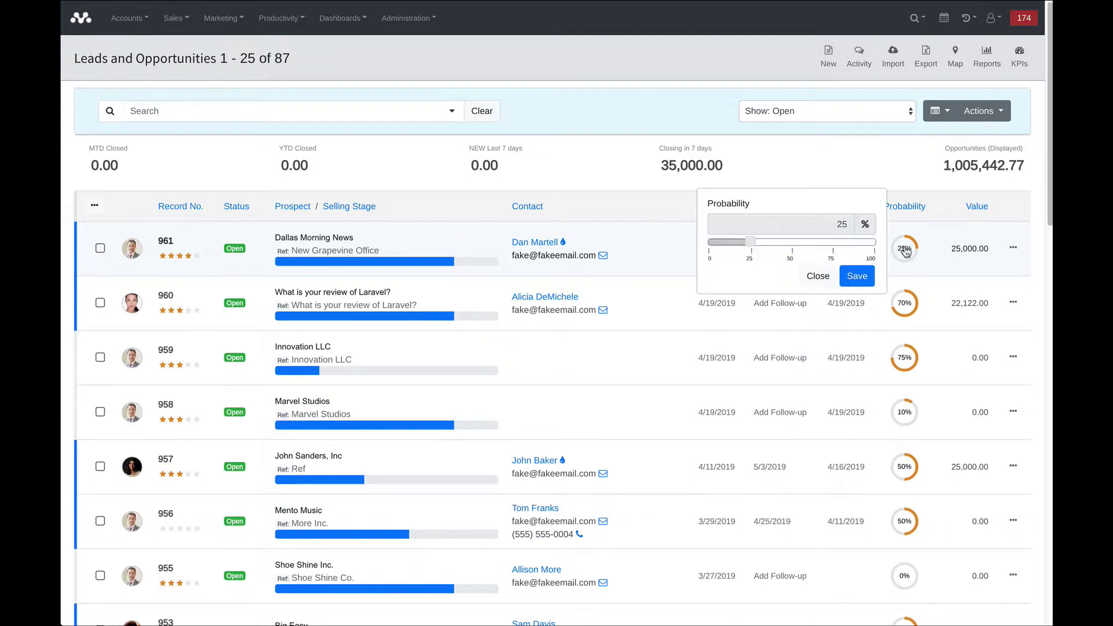
left_click(833, 243)
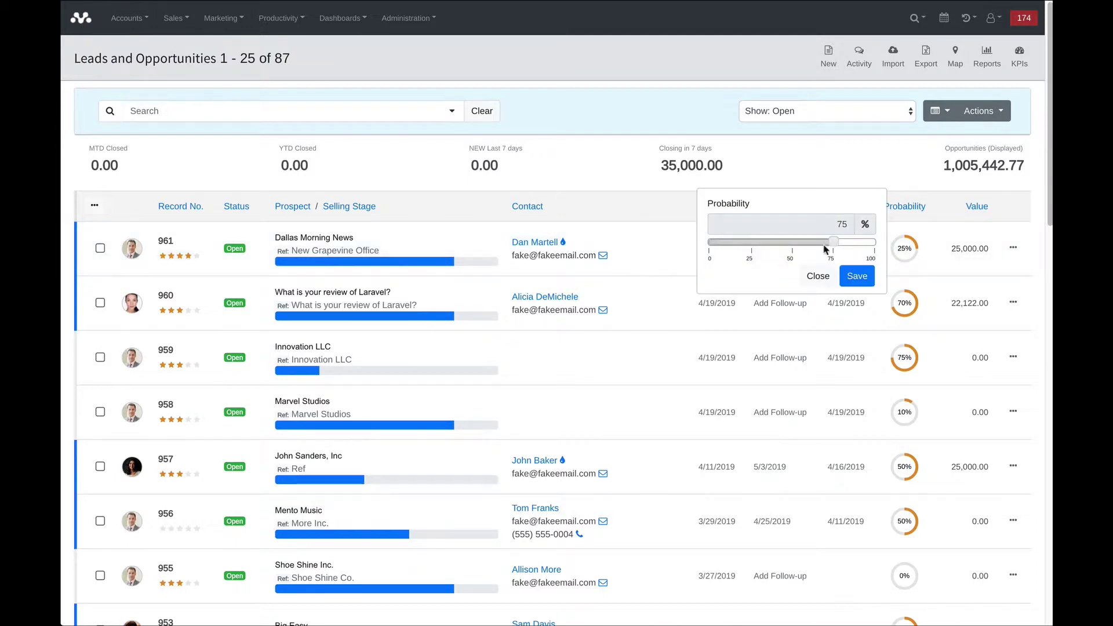
left_click(749, 242)
left_click(833, 244)
left_click(854, 277)
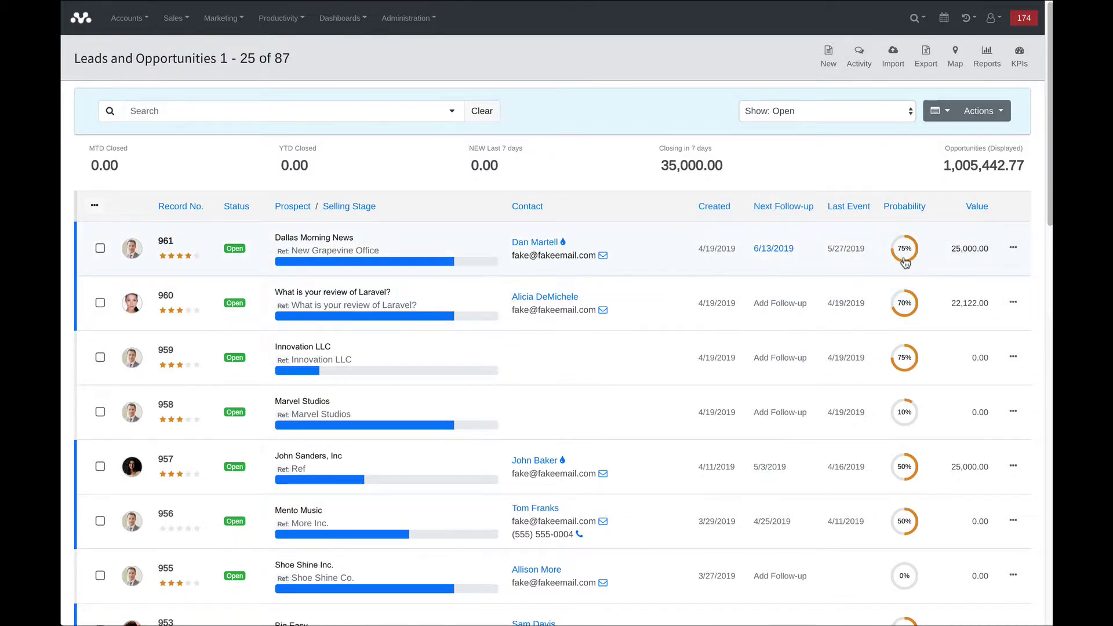
Look at the opportunity value editor and the row options of record 961.
left_click(967, 252)
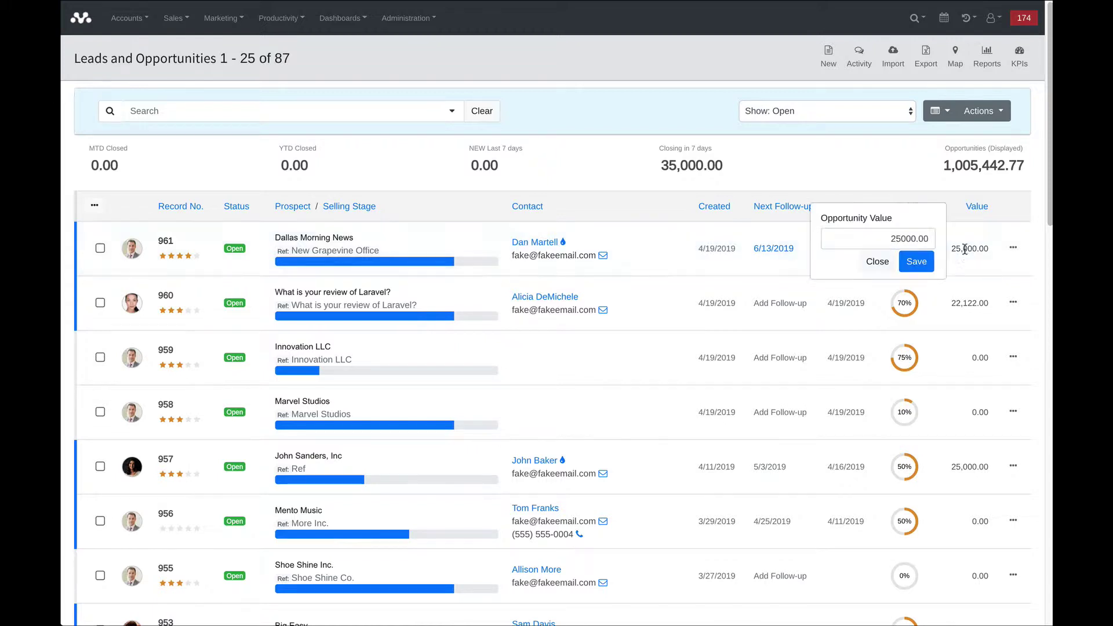
left_click(889, 264)
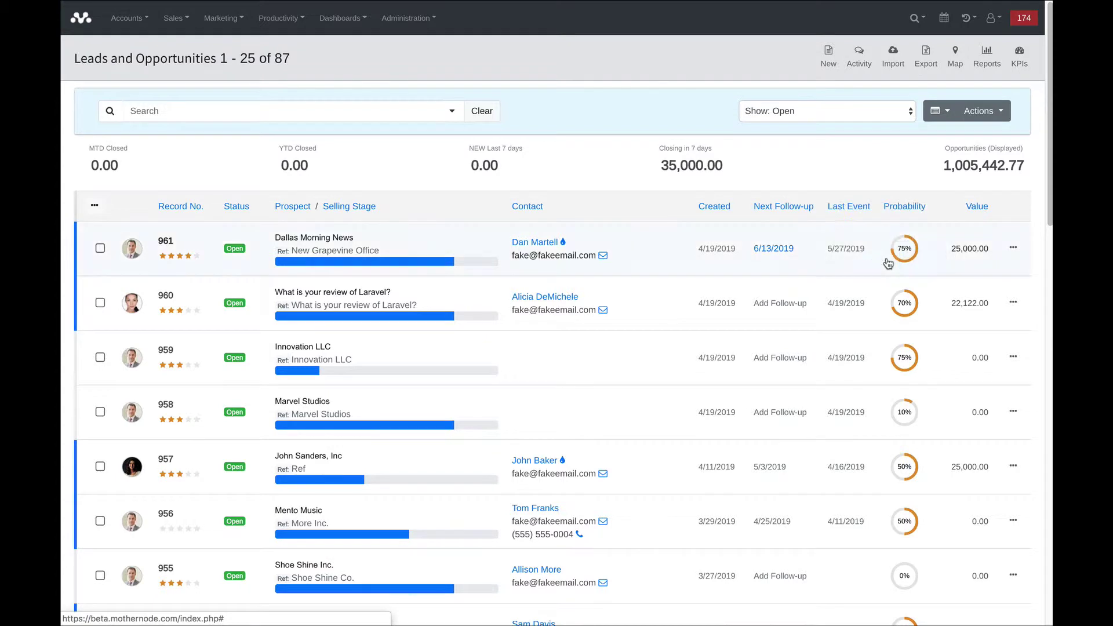
left_click(1013, 250)
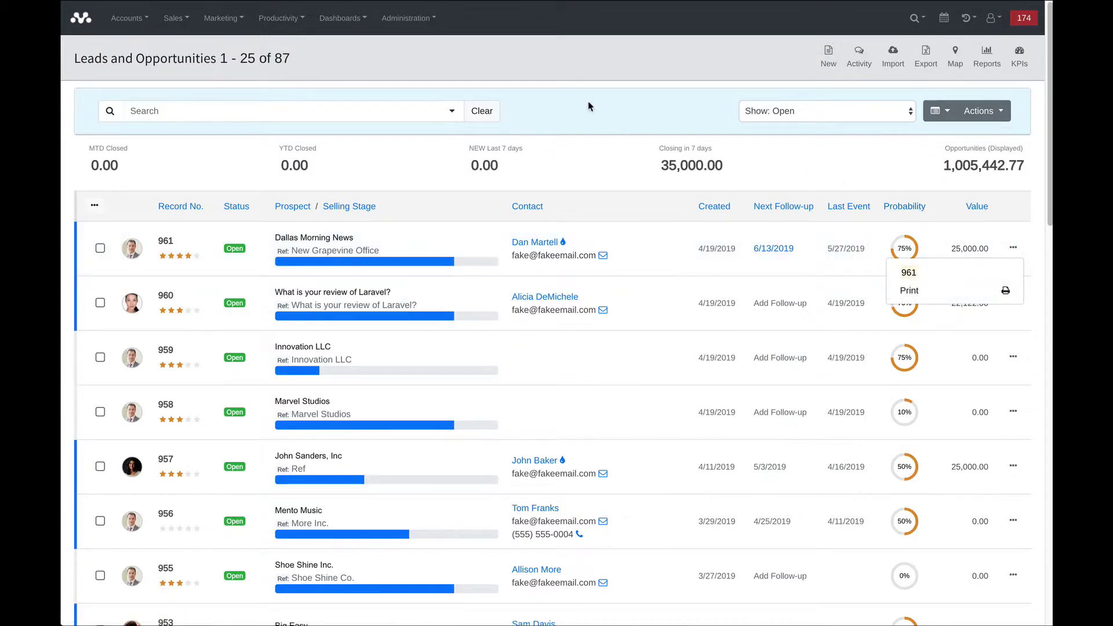
left_click(123, 184)
View only the leads and only the opportunities in turn, and return the list to Leads & Opportunities.
left_click(94, 207)
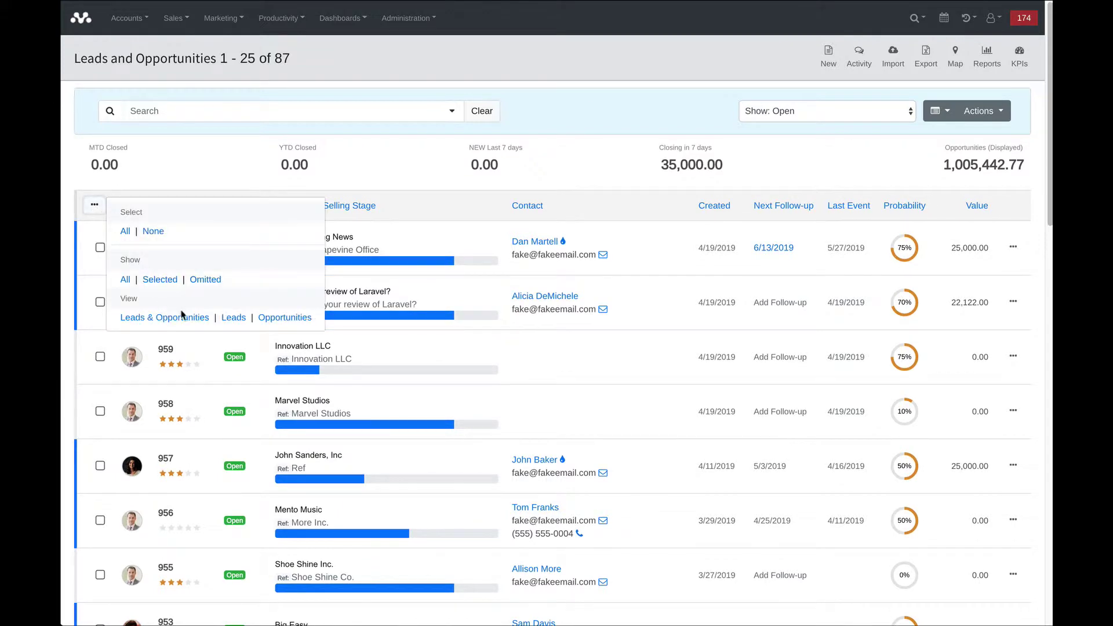
left_click(232, 317)
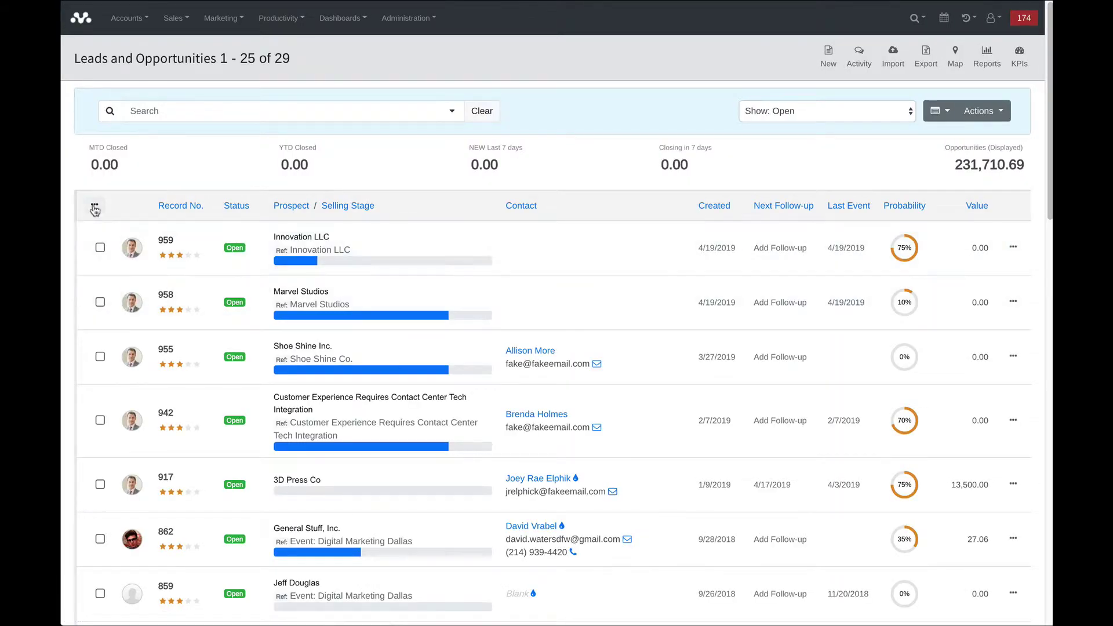
left_click(95, 205)
left_click(296, 318)
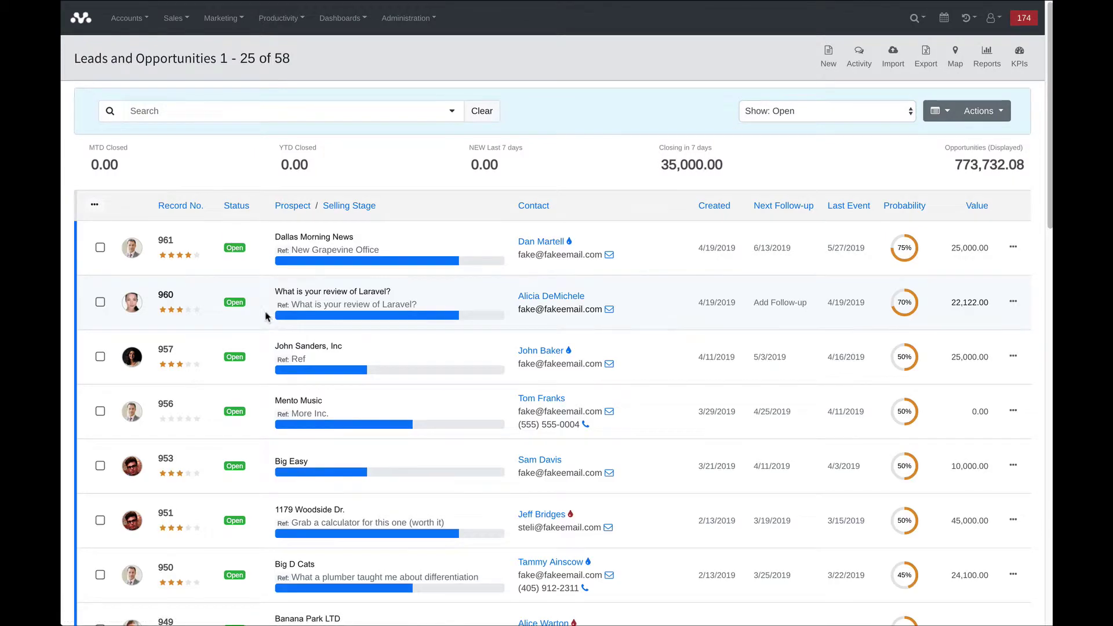
left_click(95, 208)
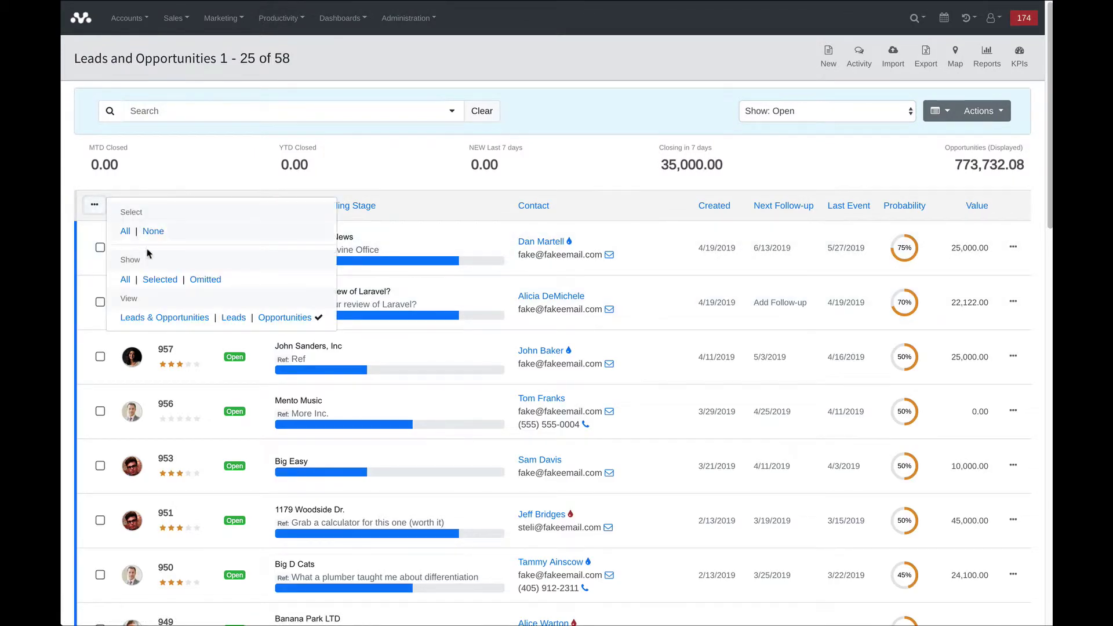
left_click(176, 318)
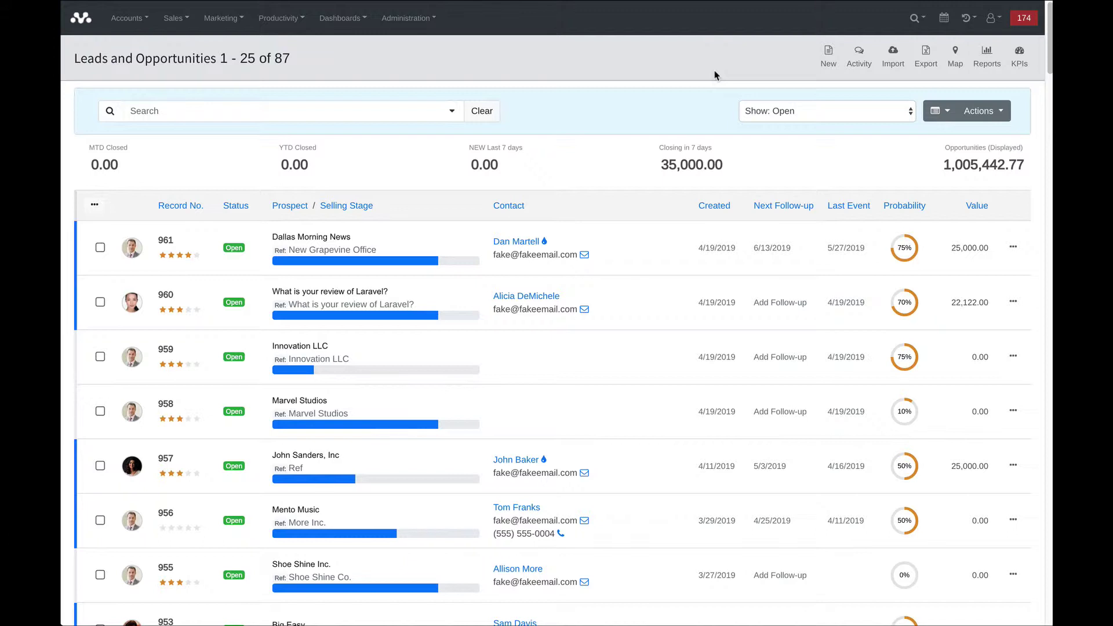
Switch the records to Cardview and move the 959 Innovation LLC card from Make Contact / Qualify to 2. Discovery / Analysis.
left_click(948, 120)
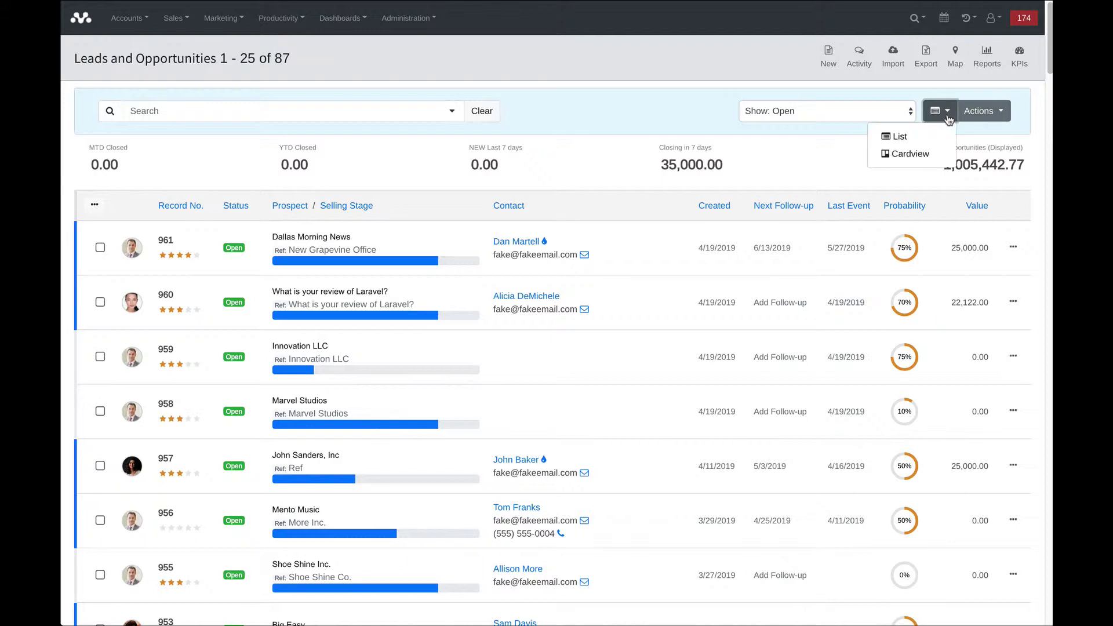
left_click(899, 153)
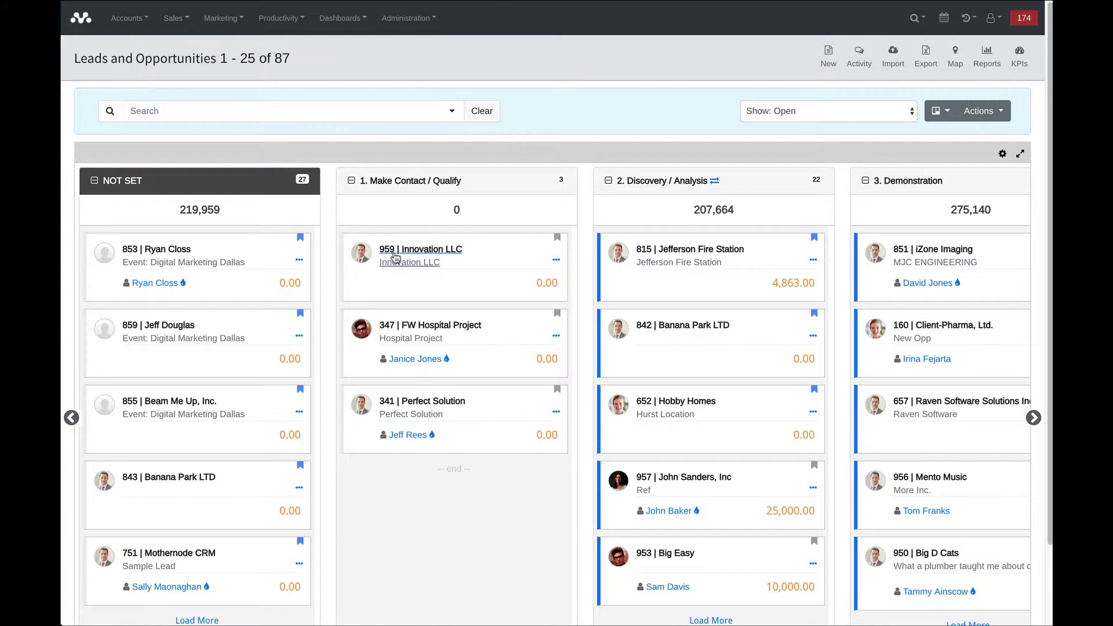
left_click_drag(389, 284, 655, 261)
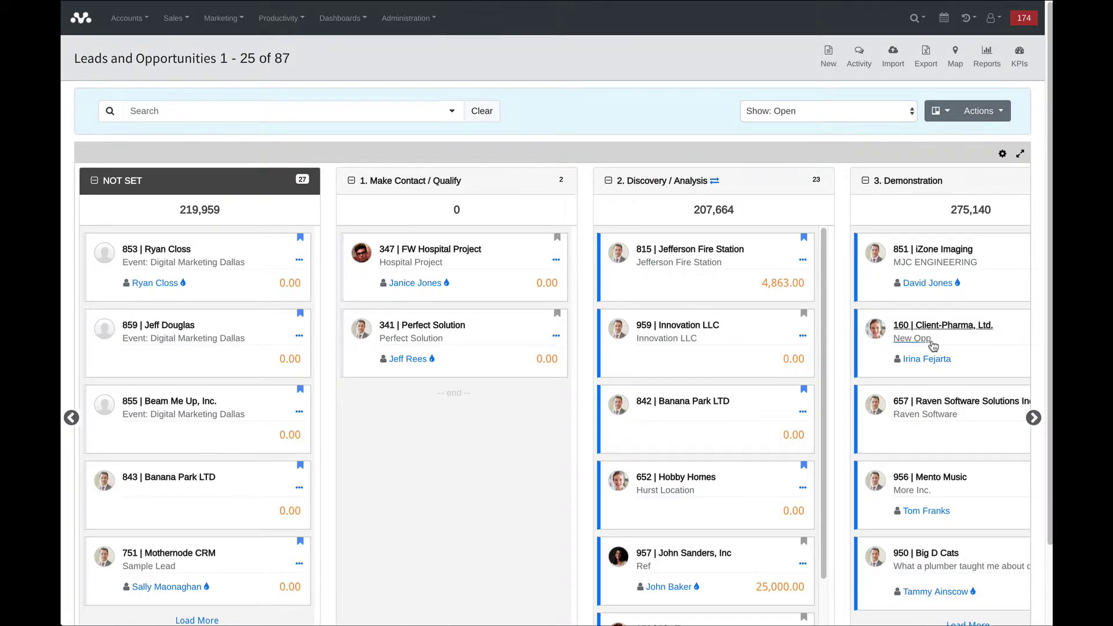
left_click(1035, 422)
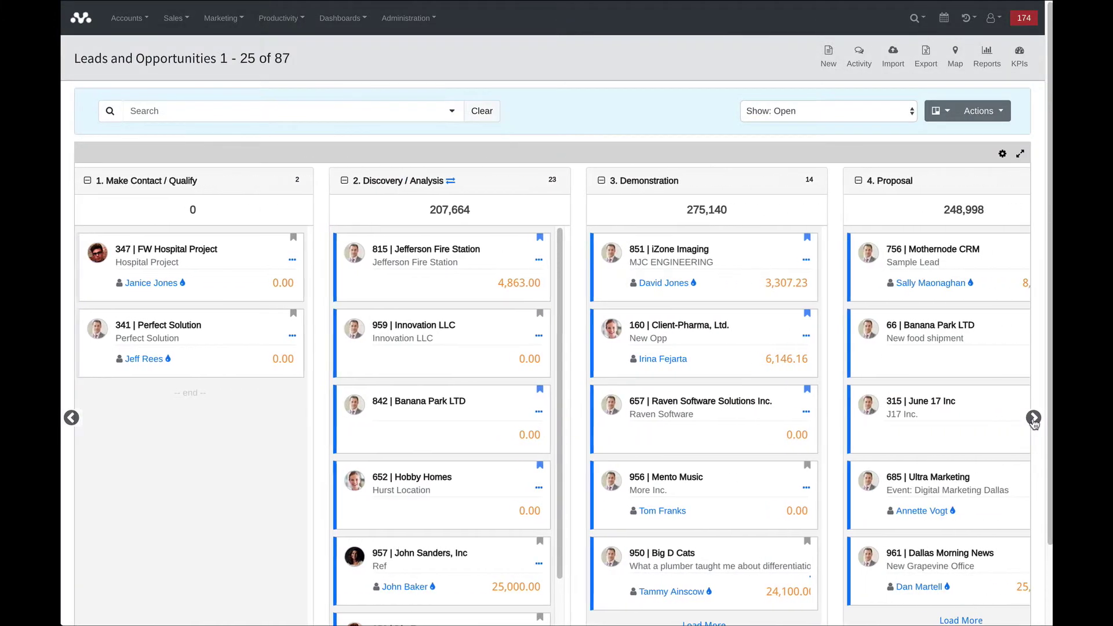
Look at the later selling stages in the card view and open the Quotes list.
left_click(1034, 418)
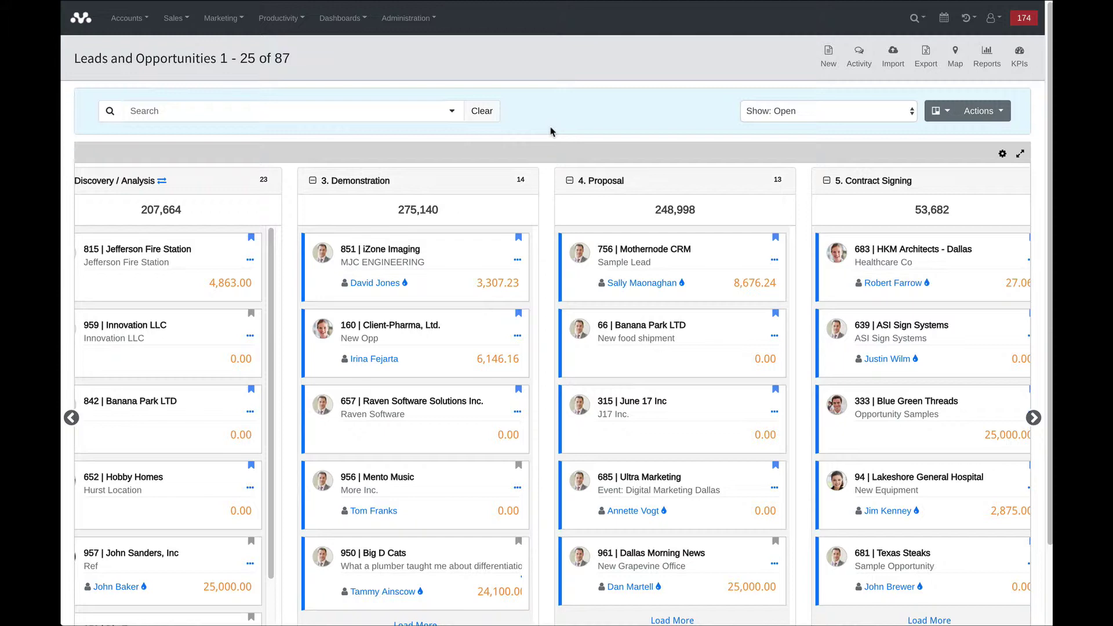
left_click(175, 18)
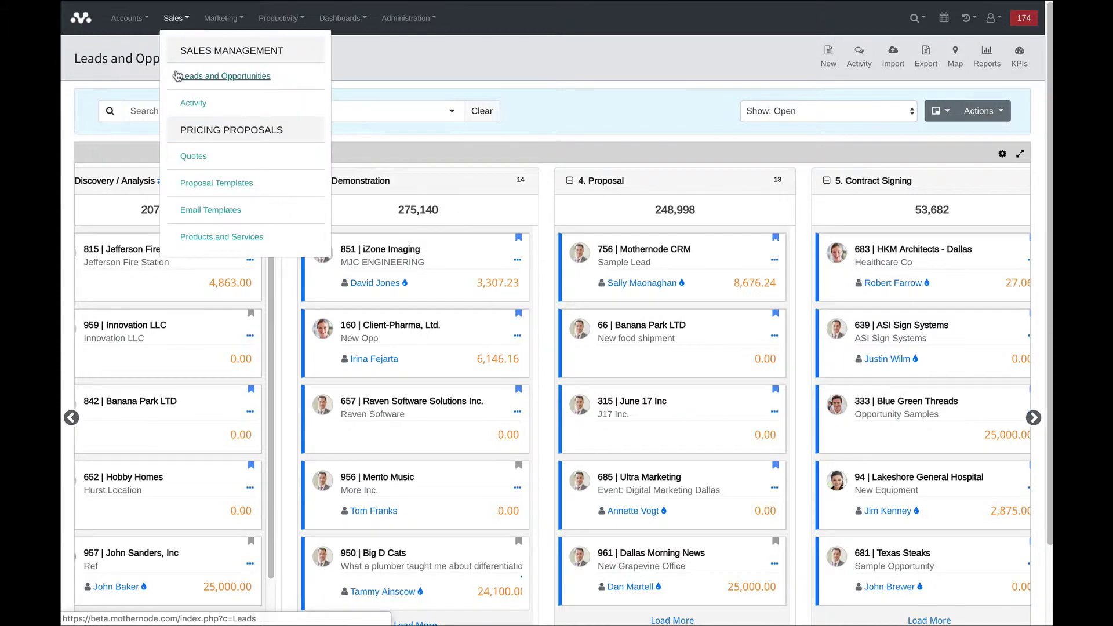
left_click(194, 155)
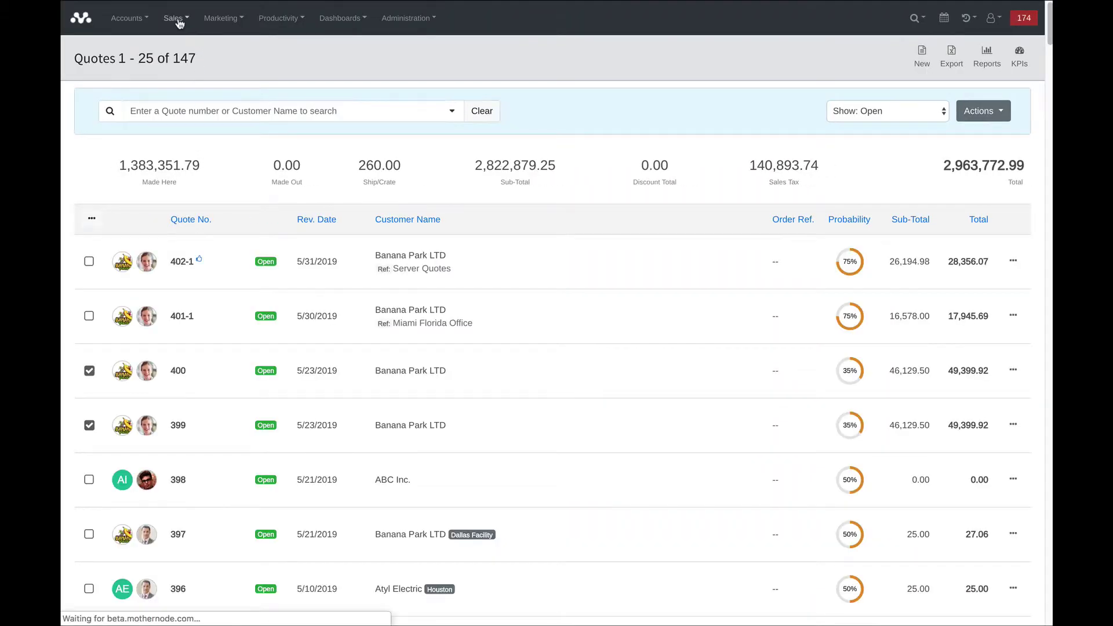
Return to Leads and Opportunities and switch the records from the card view to the list view.
left_click(177, 19)
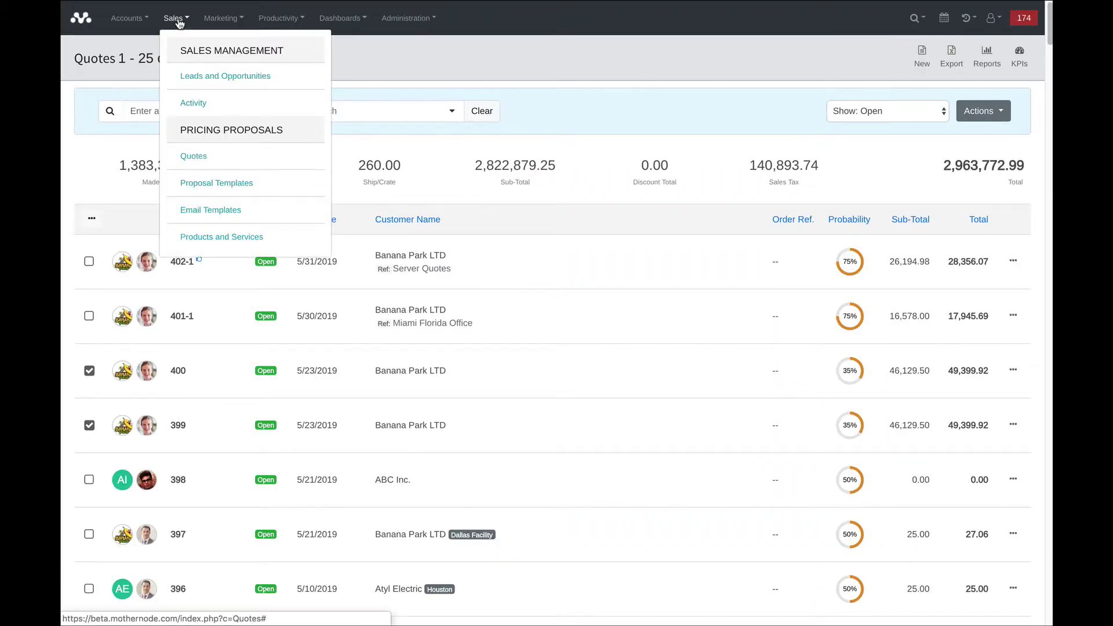
left_click(184, 78)
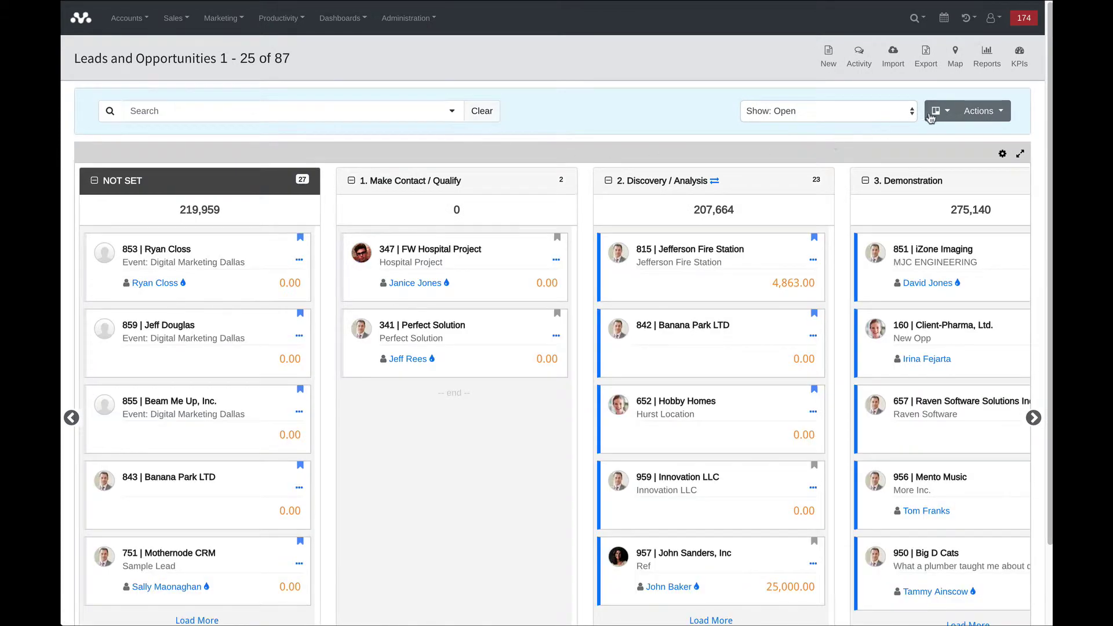
left_click(935, 116)
left_click(930, 138)
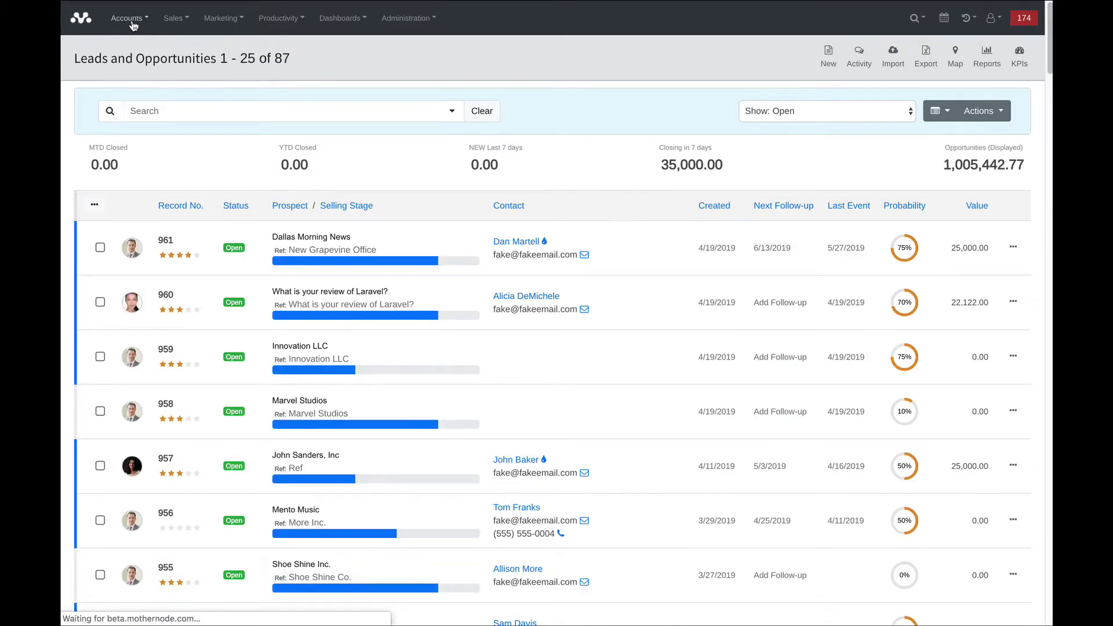
View the customer list and go back to Leads and Opportunities.
left_click(133, 22)
left_click(134, 72)
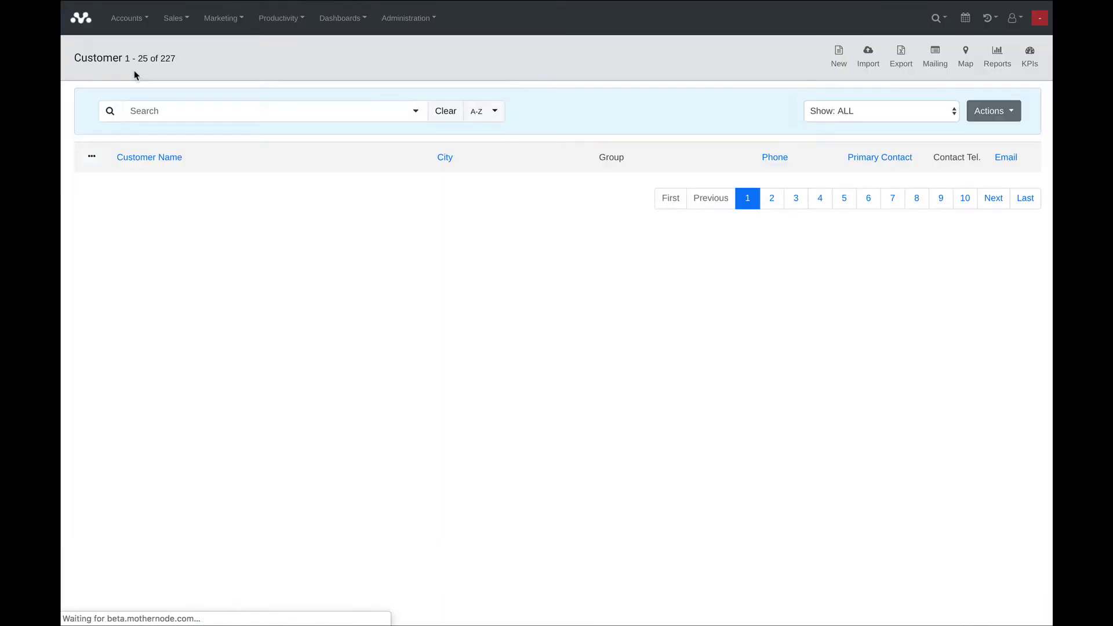
left_click(177, 18)
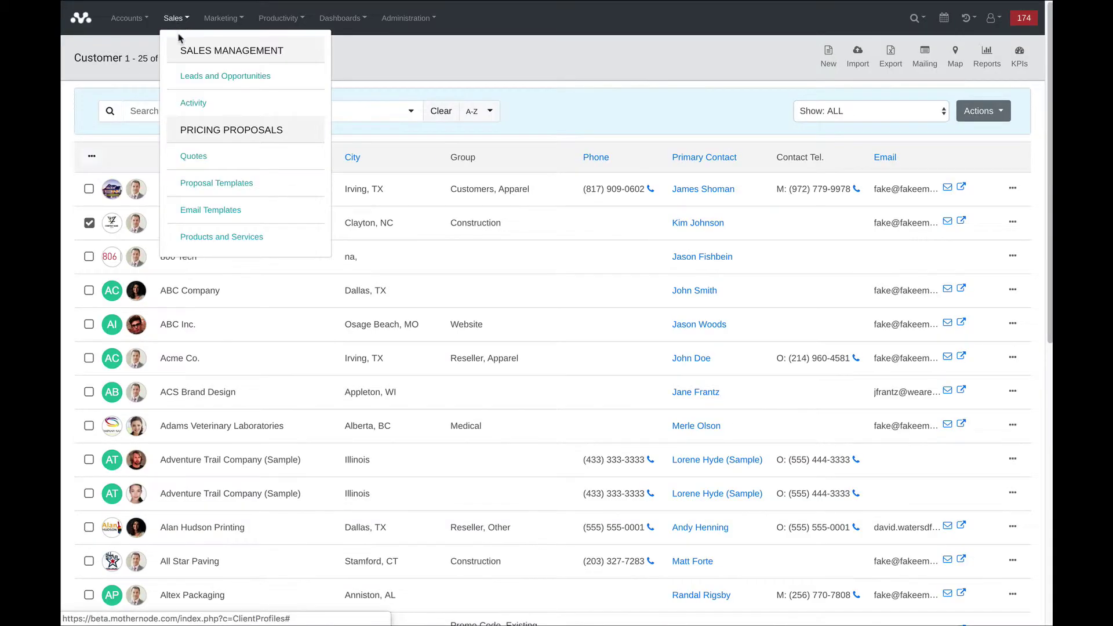
left_click(185, 80)
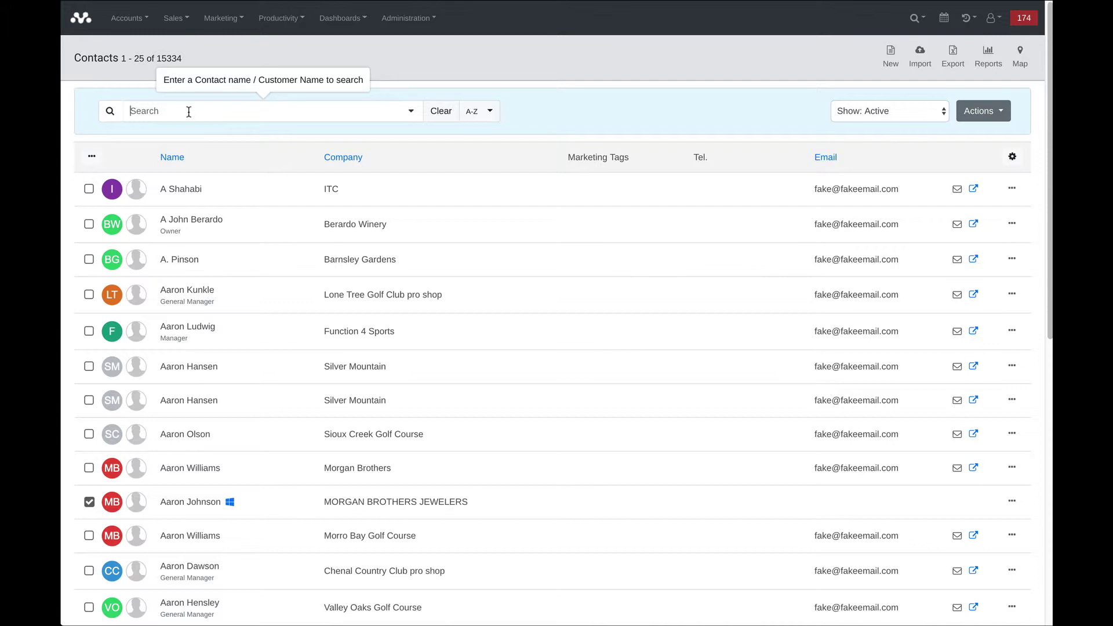
Search the contacts for "banan" and look at the built-in and external email options of the Banana Park LTD sales manager.
type("banan")
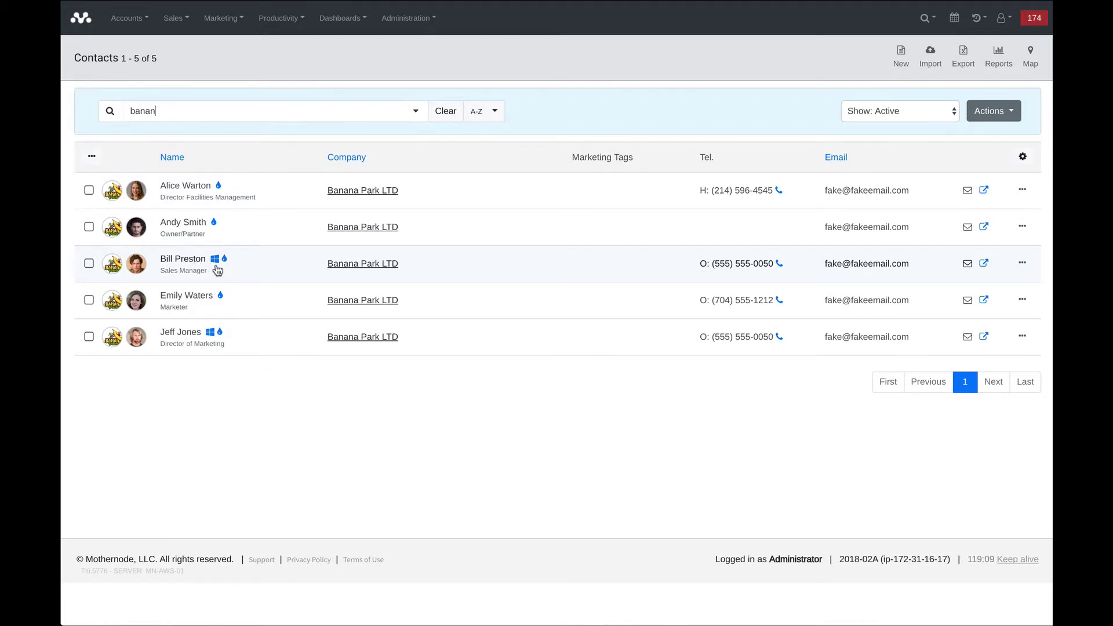
left_click(968, 265)
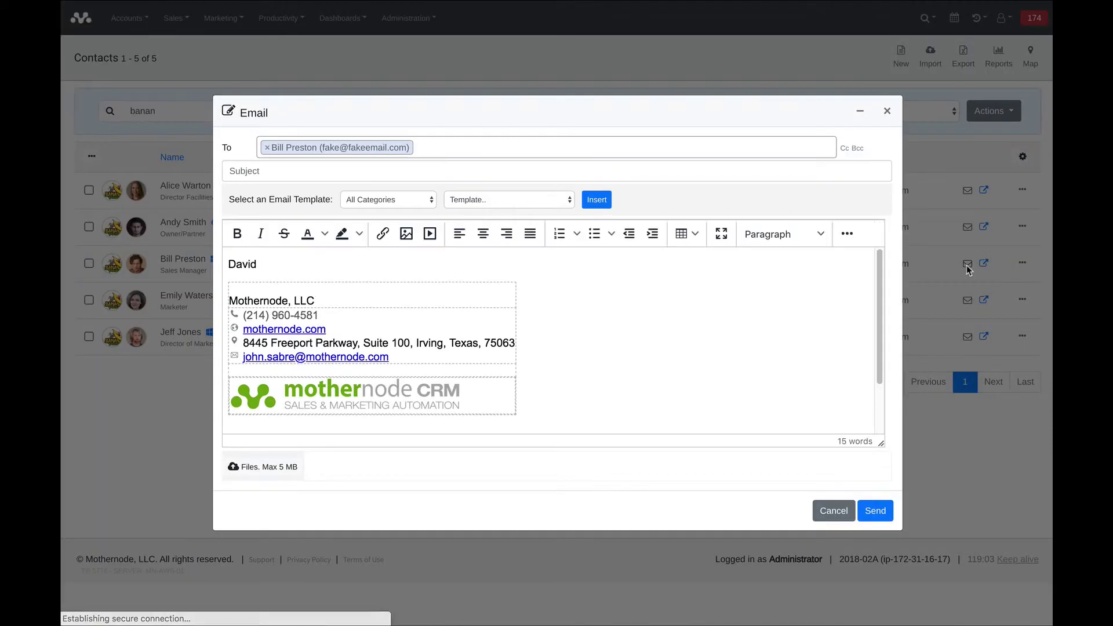
left_click(888, 110)
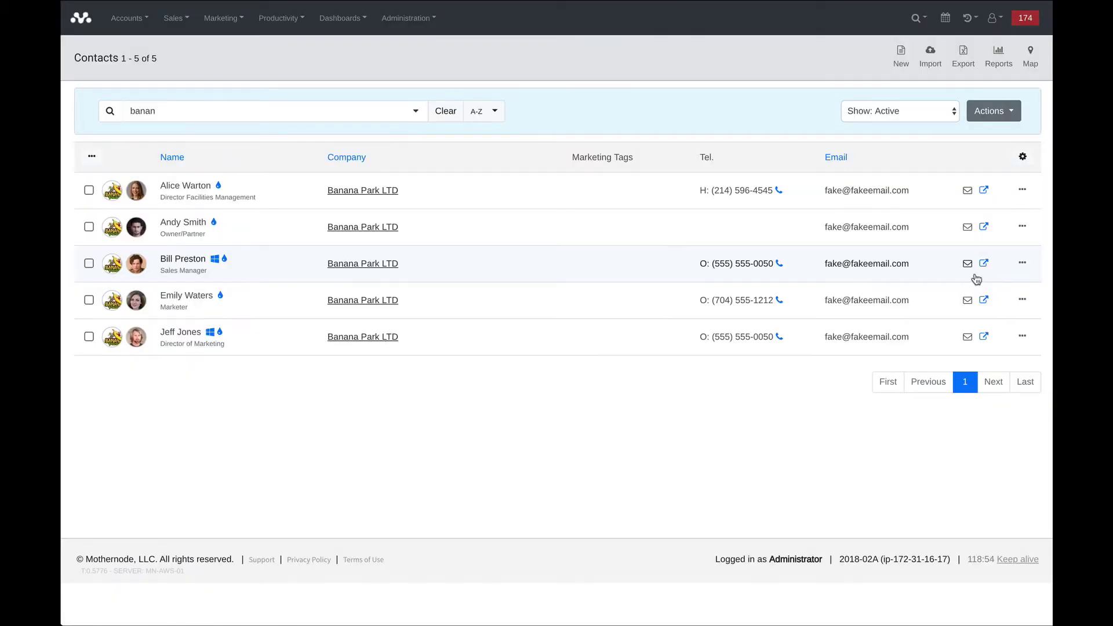
right_click(985, 264)
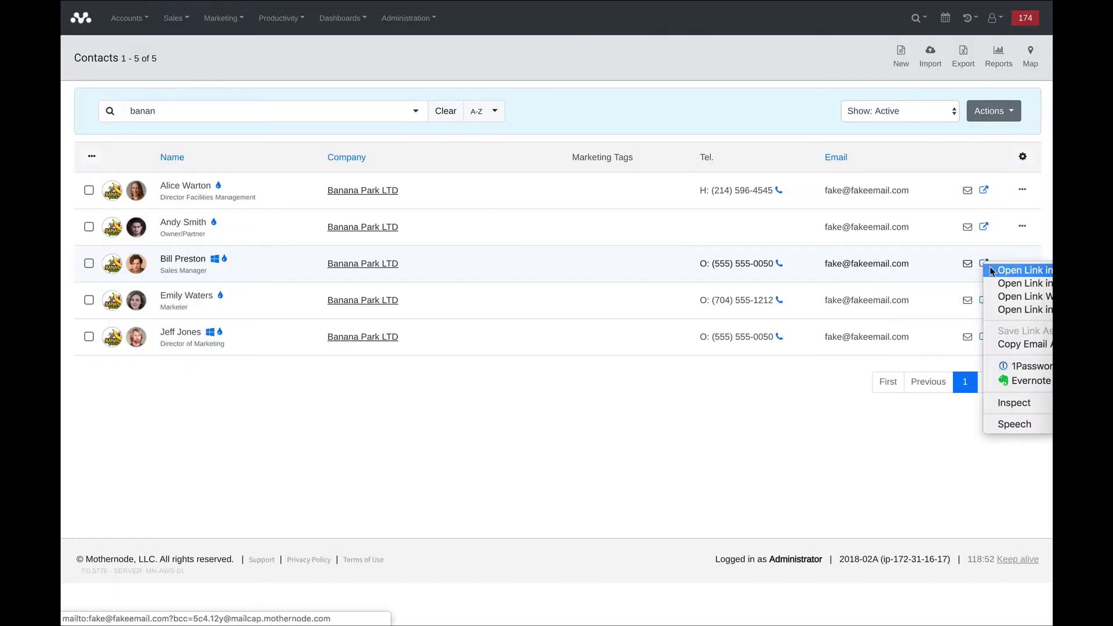
left_click(992, 271)
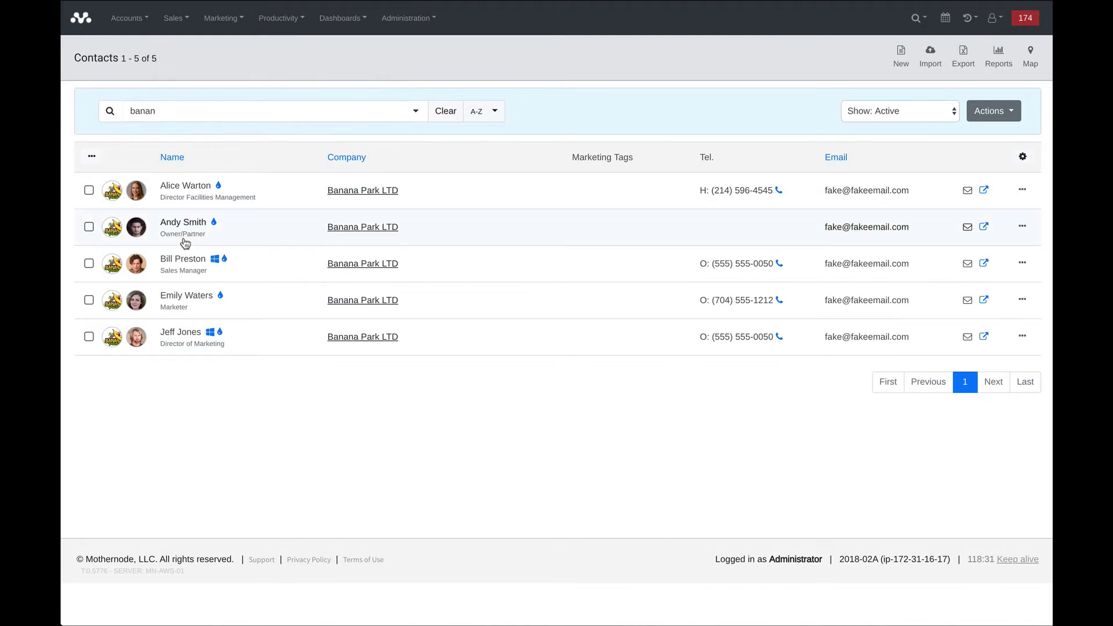
Open record 961 for Dallas Morning News from the leads list and collapse its events sidebar.
left_click(84, 20)
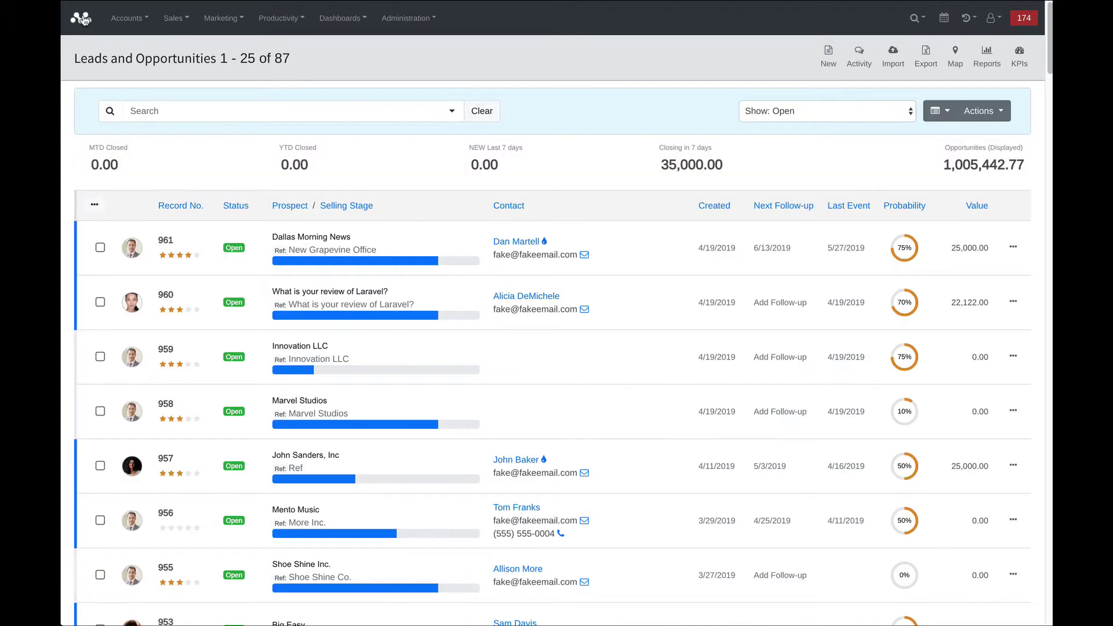
left_click(307, 237)
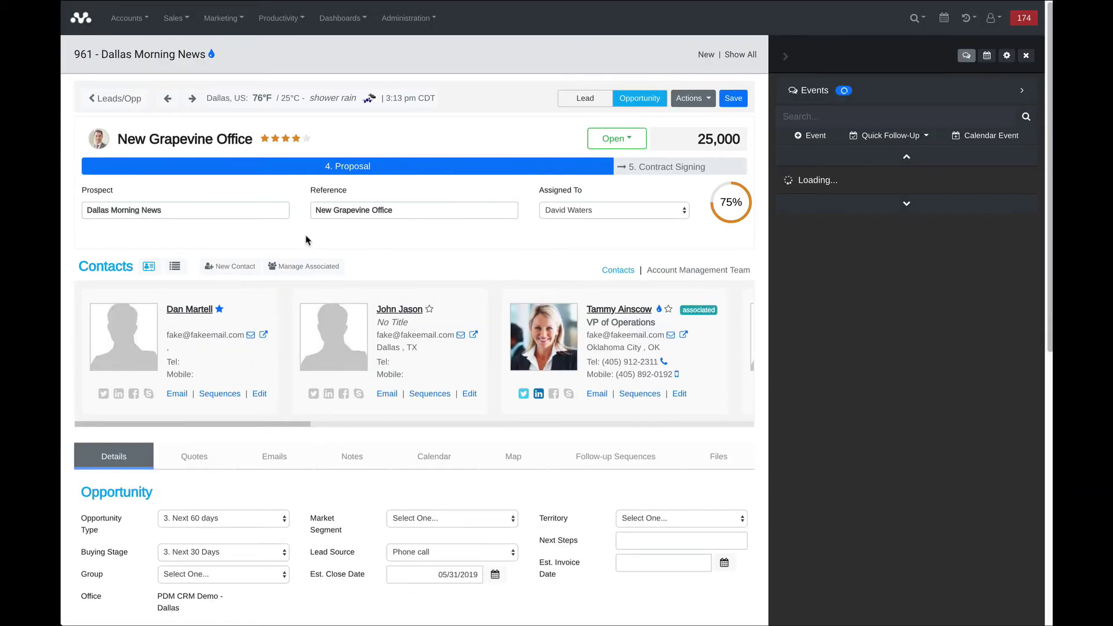
left_click(771, 58)
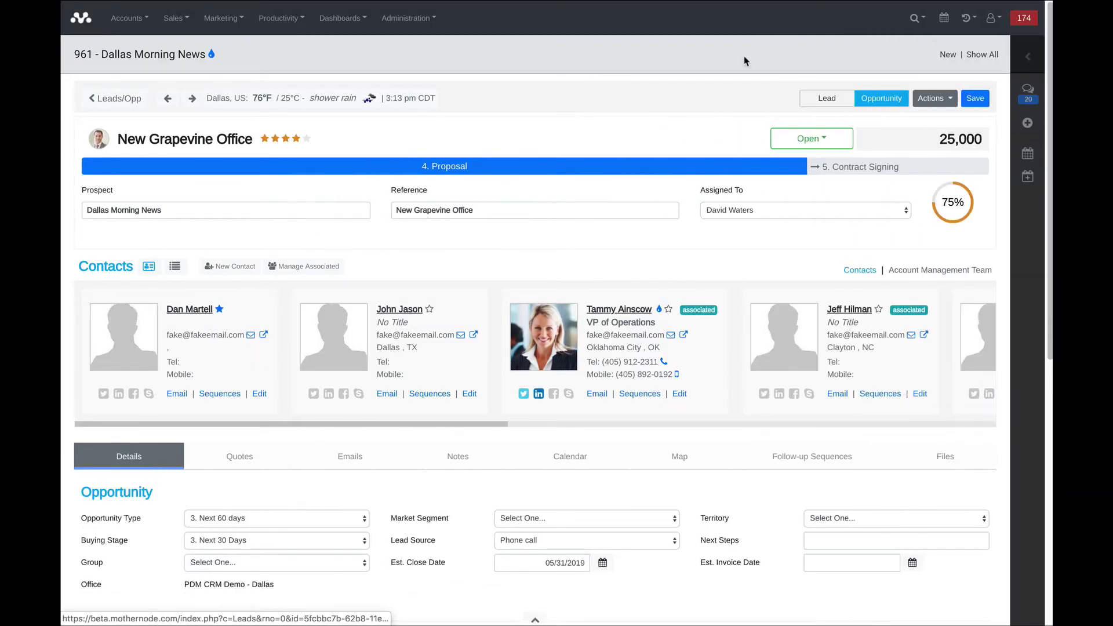
Go to the contacts list and show the Banana Park LTD contacts on the map.
left_click(181, 25)
left_click(144, 22)
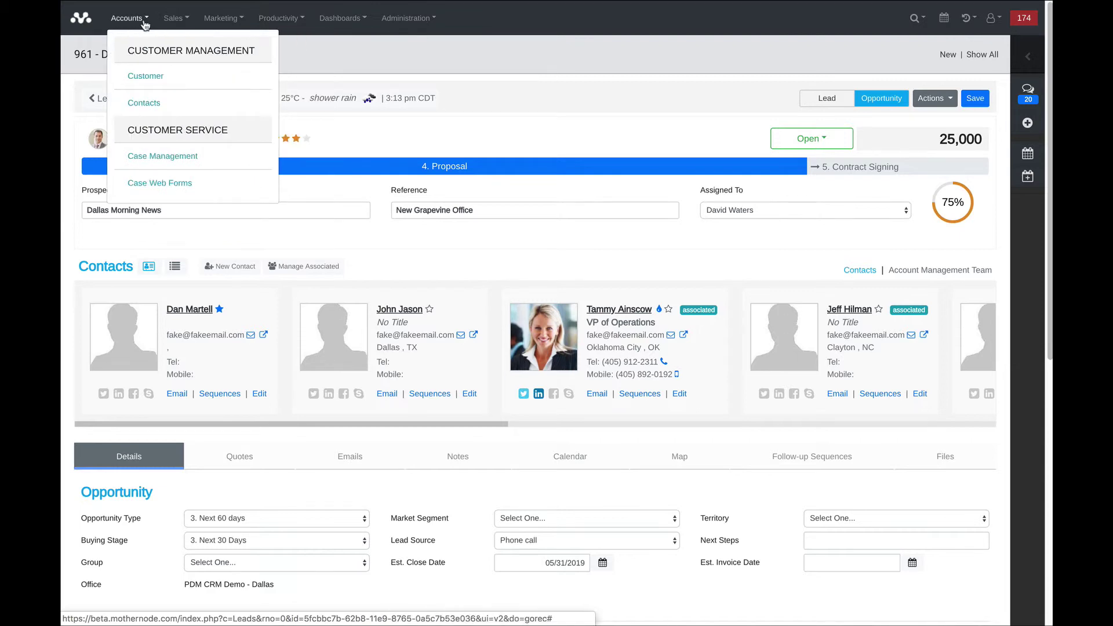
left_click(144, 104)
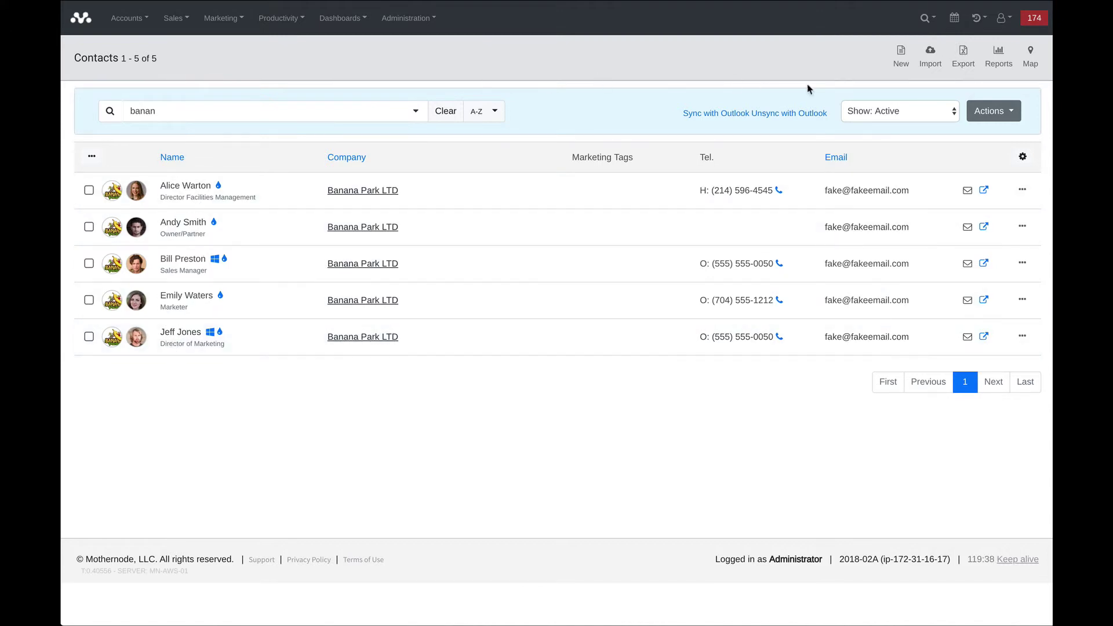
left_click(964, 63)
left_click(1029, 66)
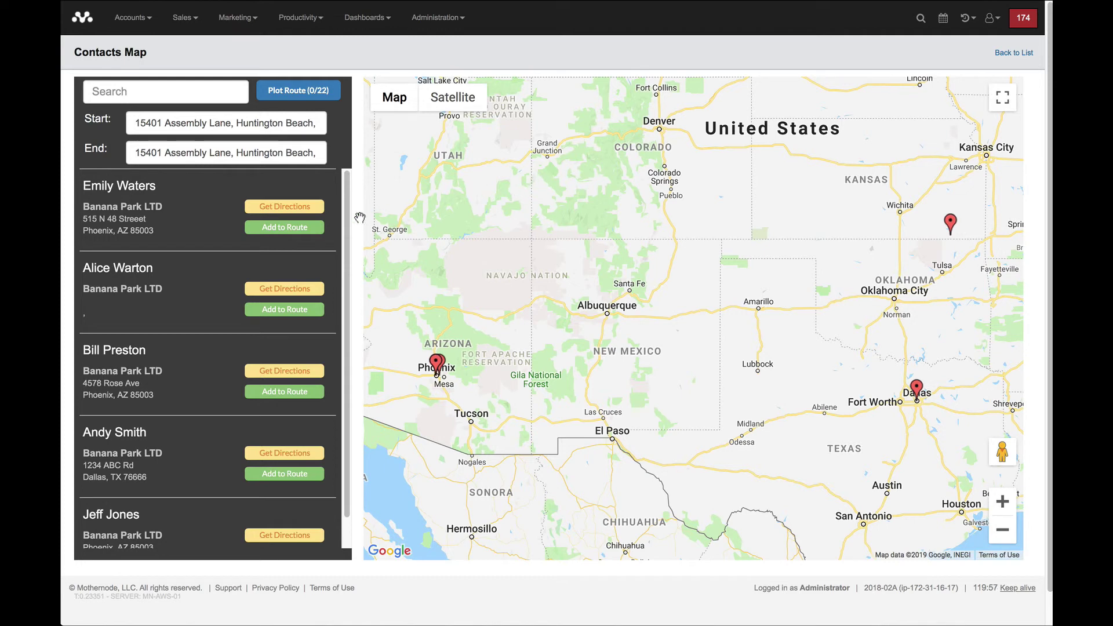
Add the first three listed Banana Park LTD contacts to the route and plot it.
left_click(313, 228)
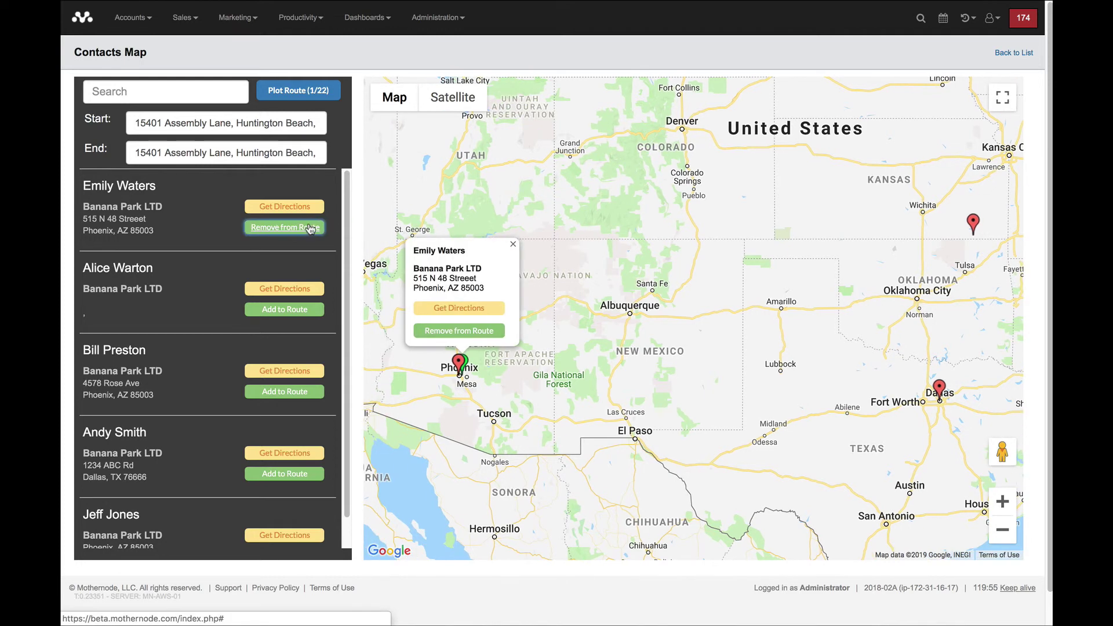
left_click(288, 311)
left_click(285, 393)
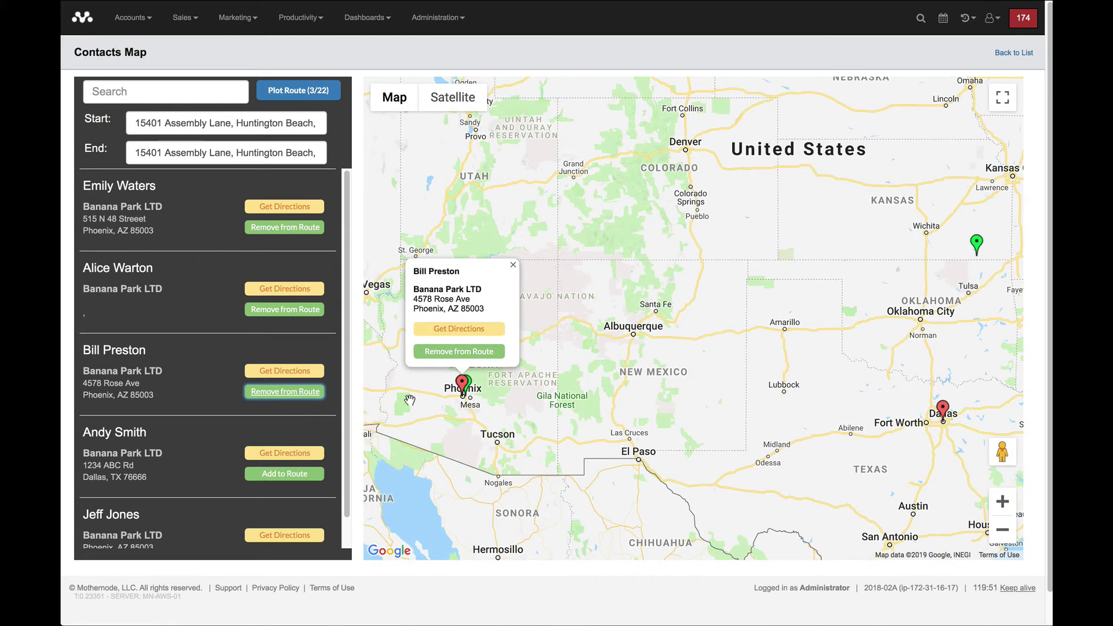
left_click(297, 94)
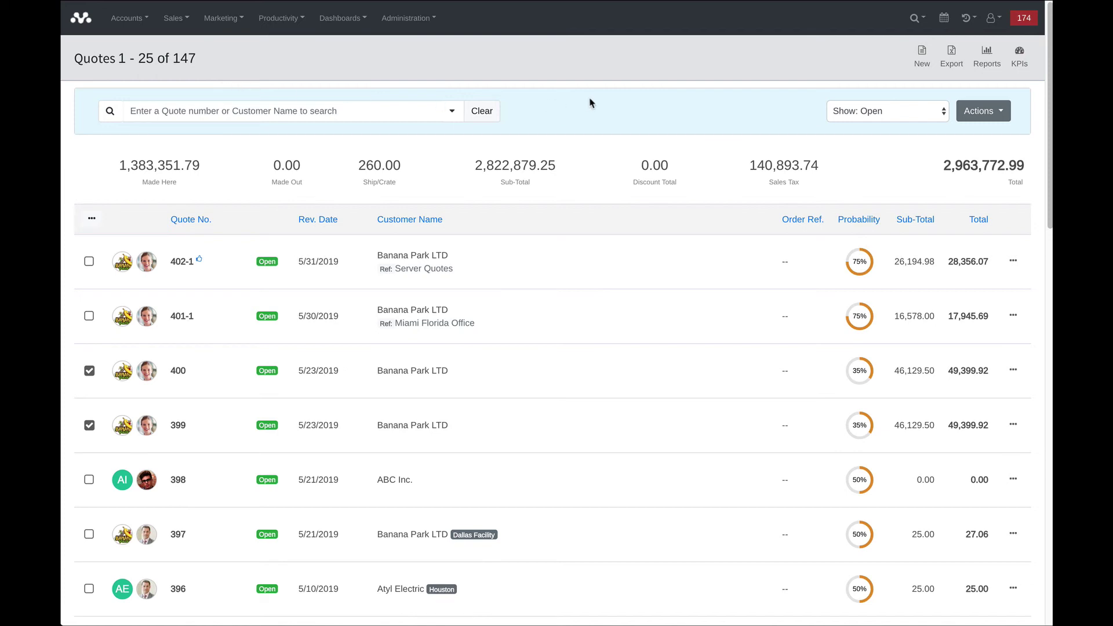
Open the print version of the Banana Park LTD quote with reference Server Quotes.
left_click(1013, 262)
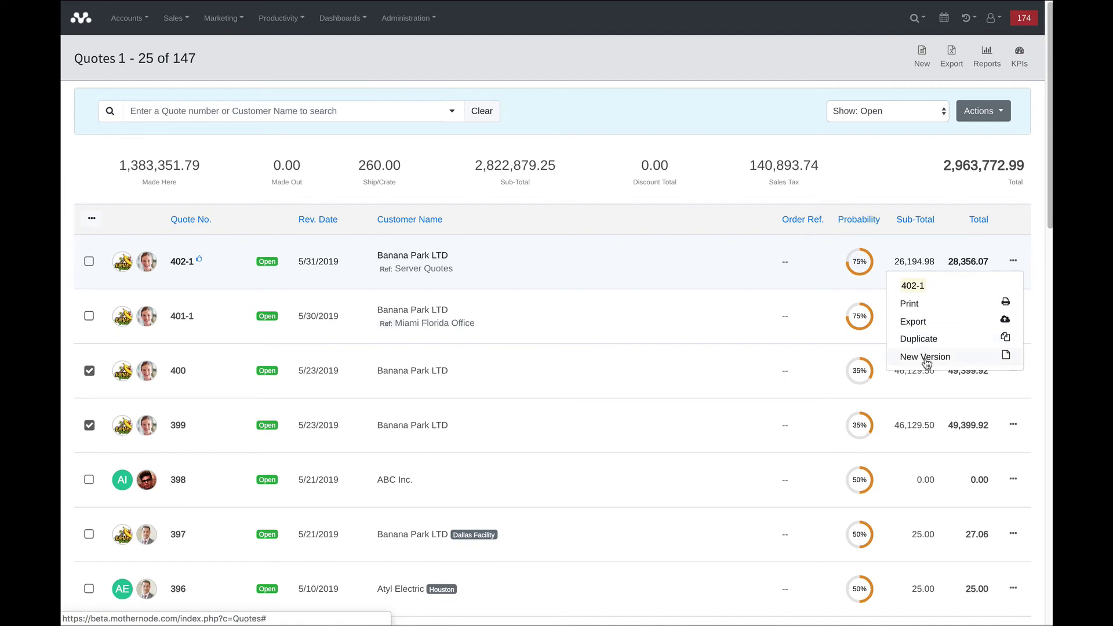
left_click(913, 305)
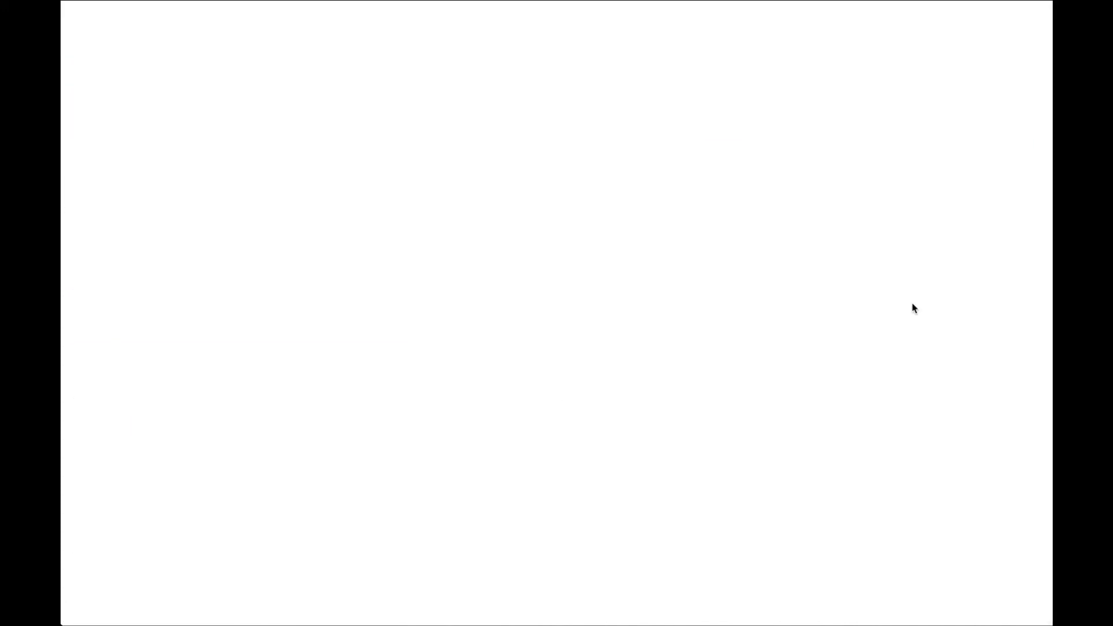